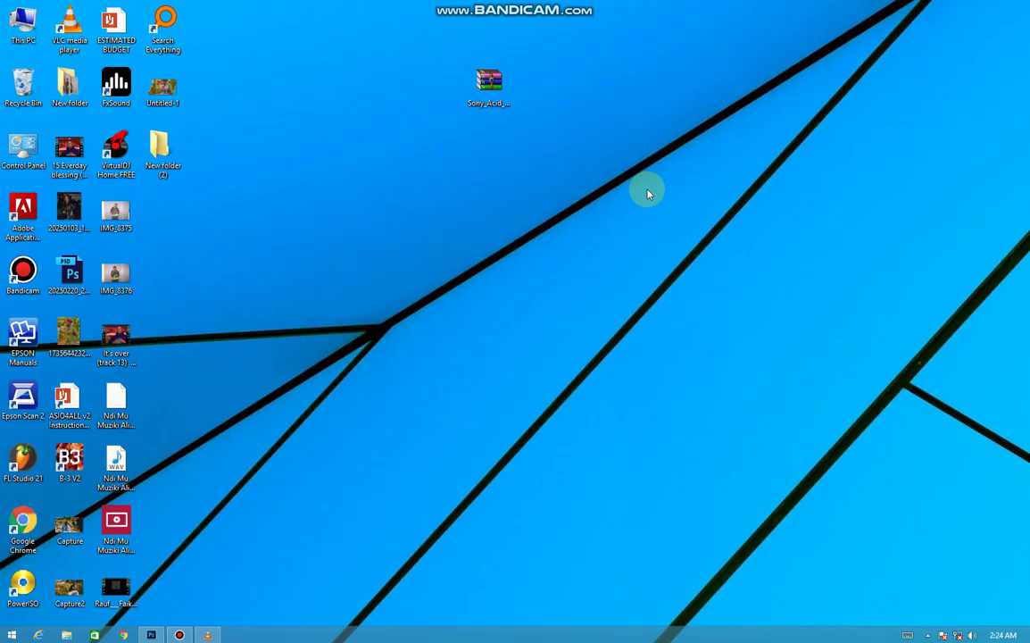
Select the Sony_Acid_Music_Studio_v10 archive on the desktop.
left_click(490, 94)
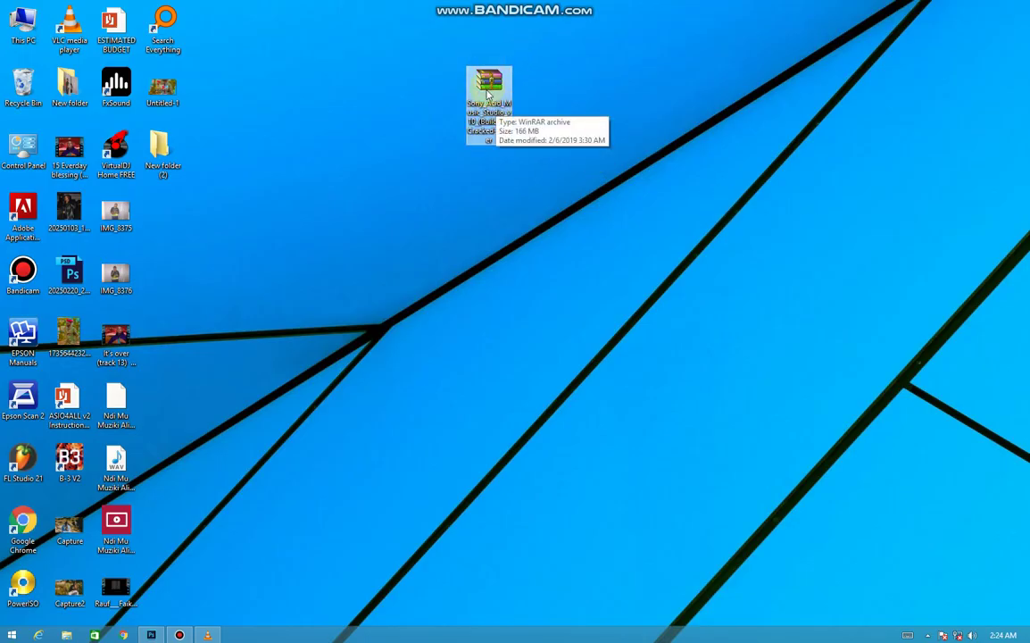
Open the Sony Acid archive in WinRAR and extract it to a desktop folder, replacing all files.
double_click(488, 90)
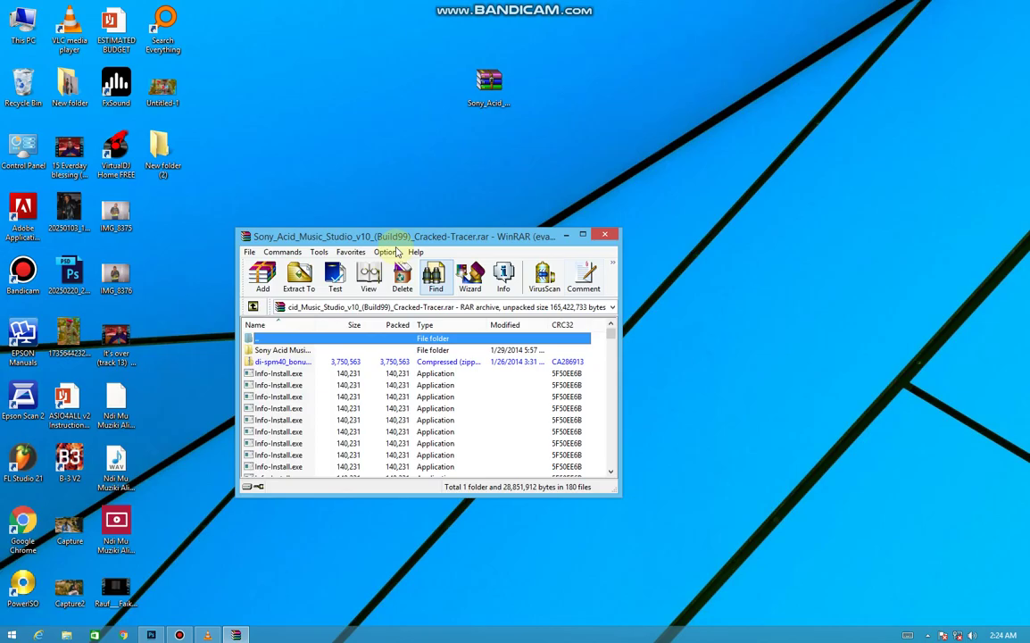
left_click_drag(471, 235, 672, 184)
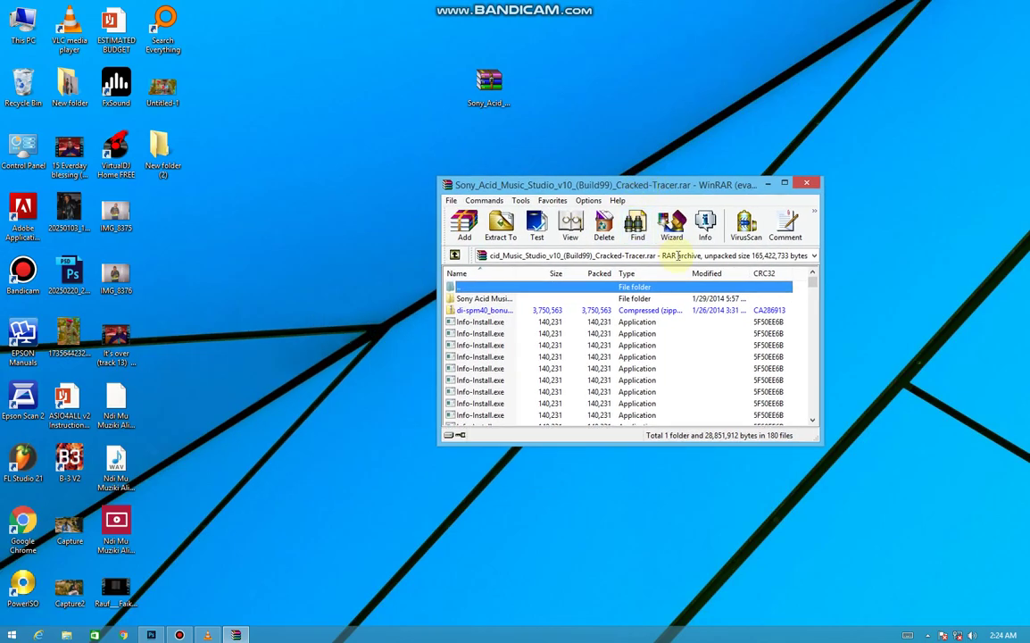
left_click(673, 241)
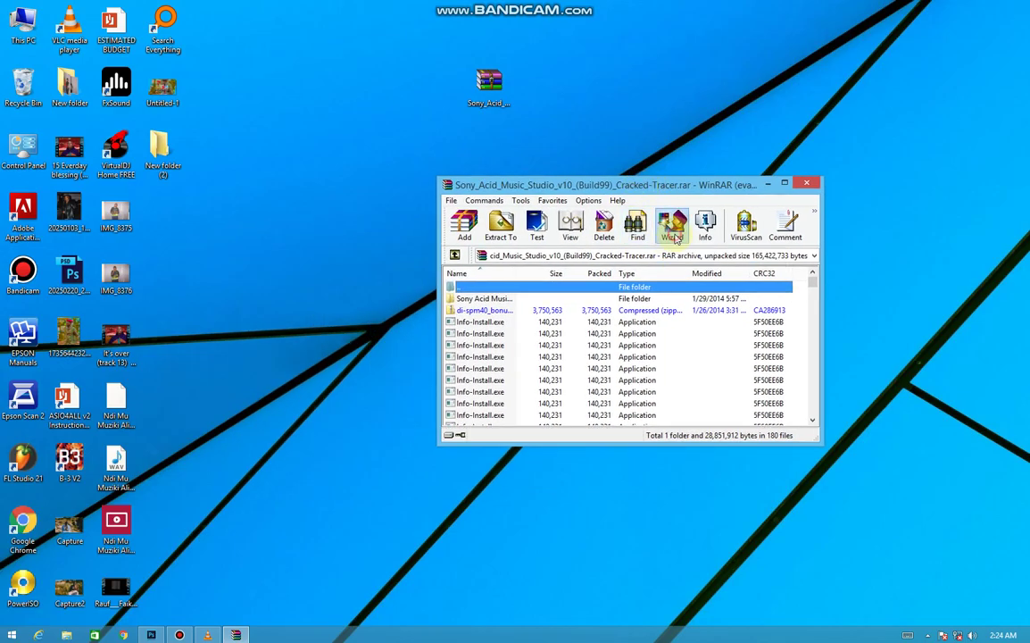
left_click(636, 398)
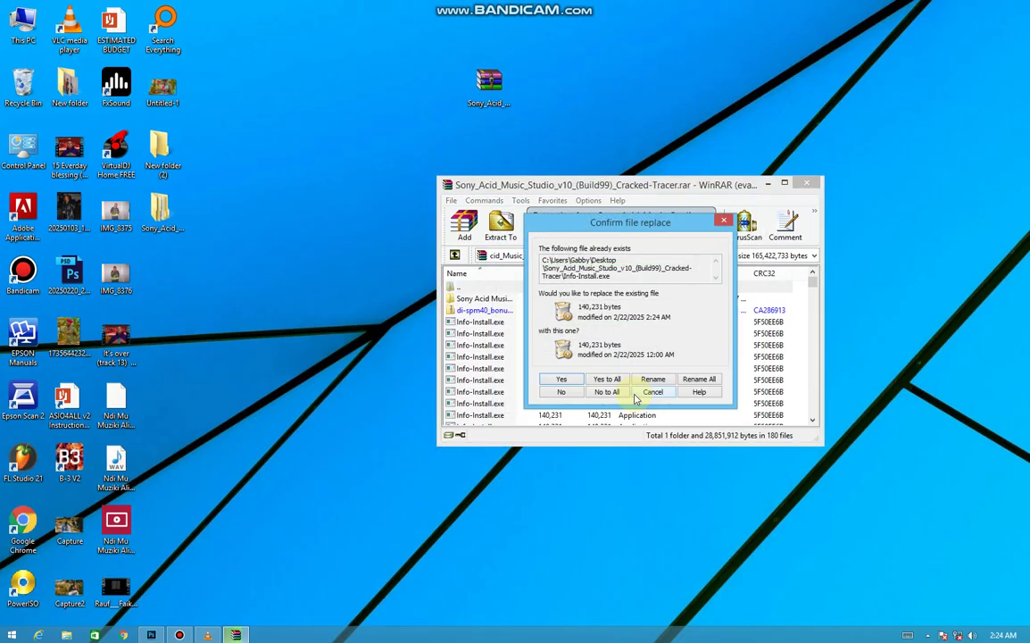
left_click(607, 379)
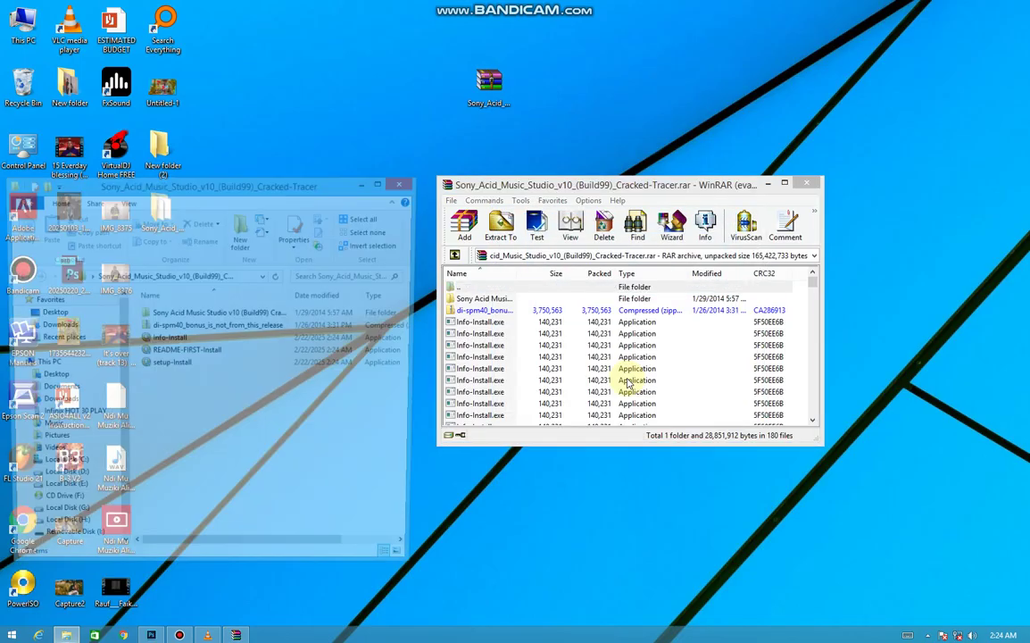
Close WinRAR and browse into the extracted Setup folder, selecting musicstudio10.0.99.
left_click(812, 182)
left_click_drag(328, 184, 748, 119)
double_click(587, 252)
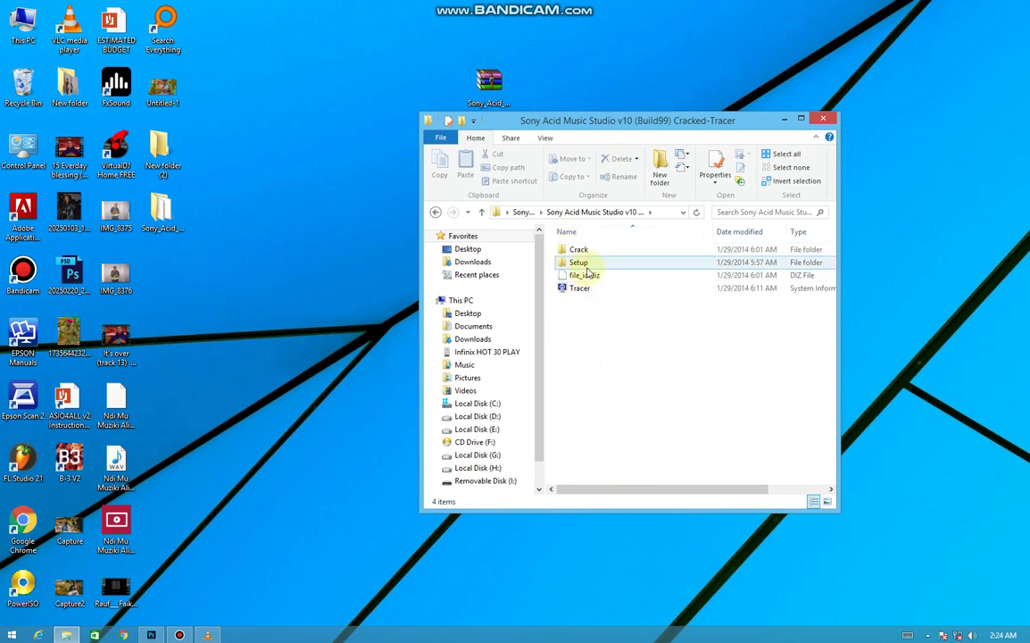
double_click(581, 262)
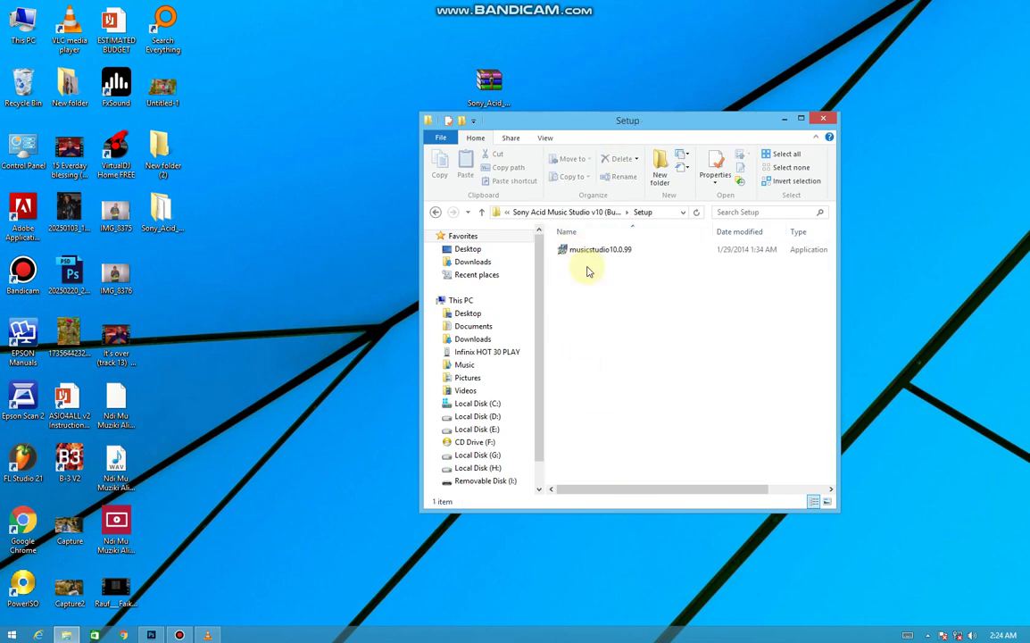
left_click(597, 253)
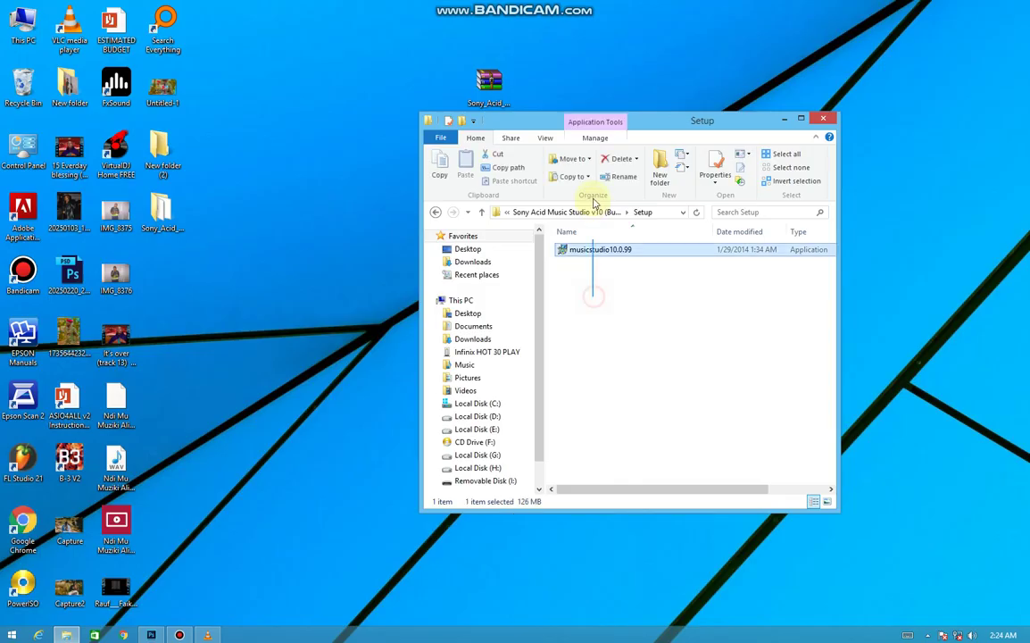
Run musicstudio10.0.99, accept the EULA and install with a desktop shortcut.
double_click(607, 252)
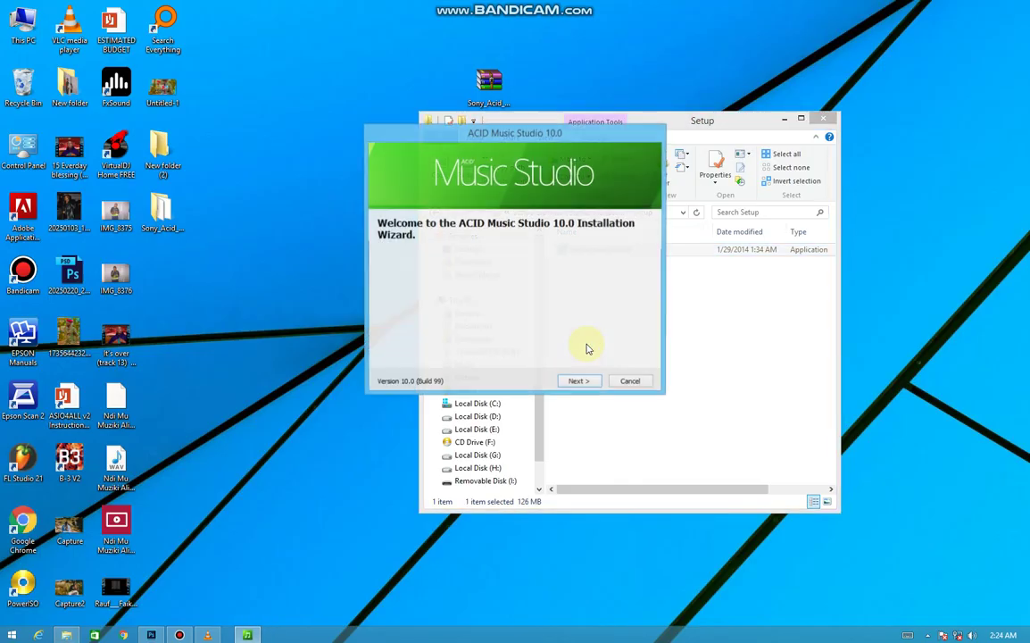
left_click(578, 382)
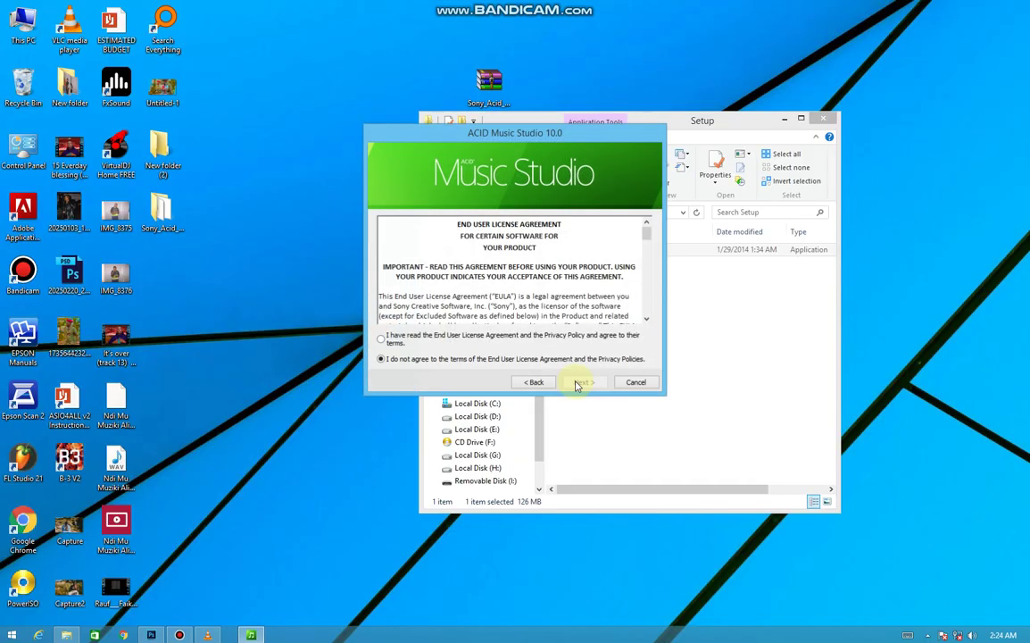
left_click(490, 335)
left_click(586, 382)
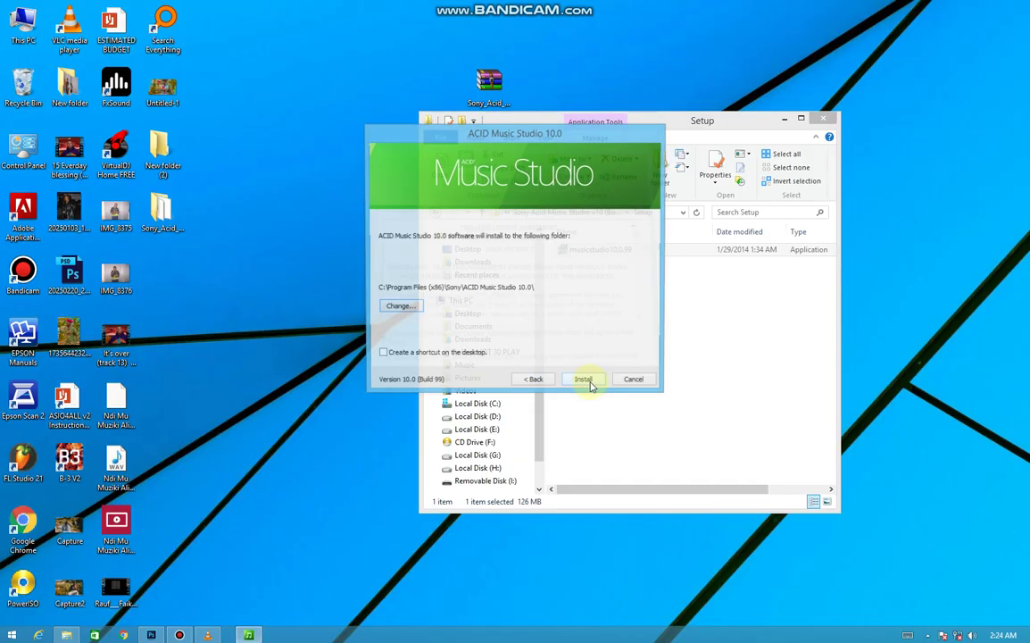
left_click(465, 355)
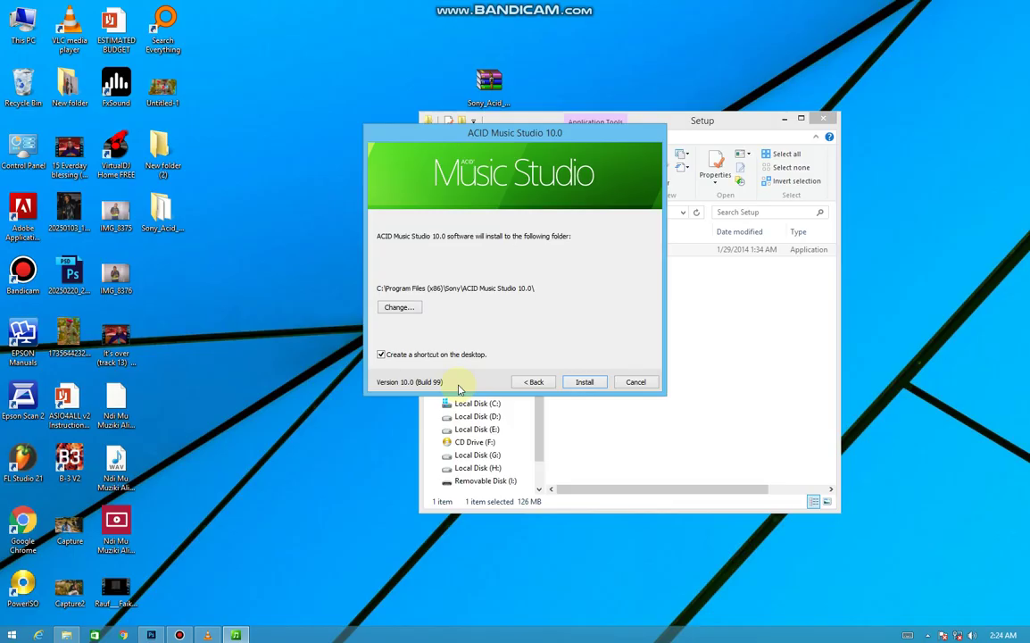
left_click(586, 382)
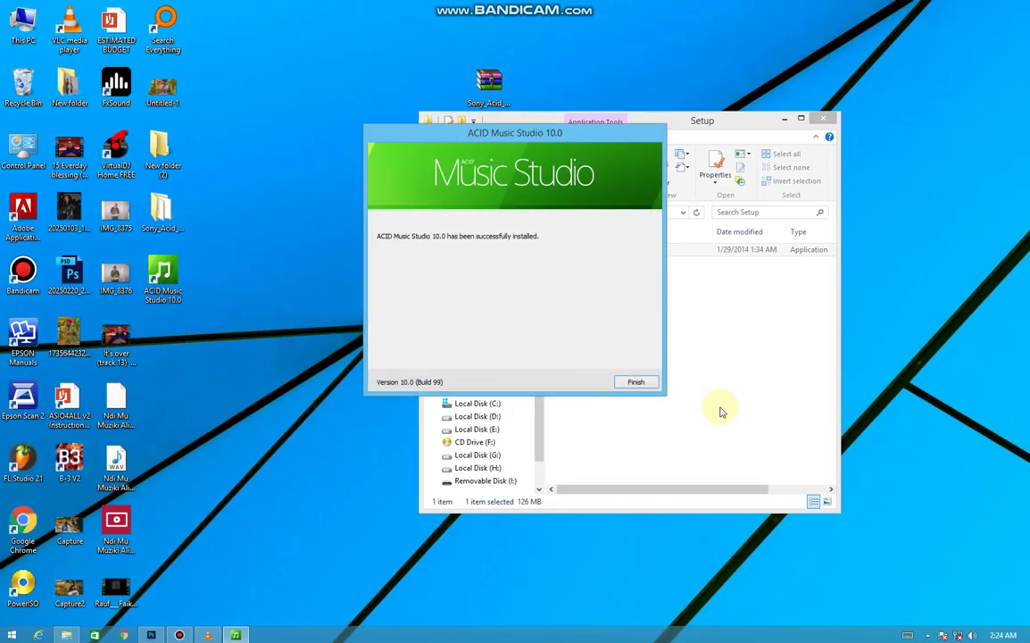
Close the installer, launch ACID Music Studio, cancel registration, and return Explorer to the extracted folder.
left_click(635, 382)
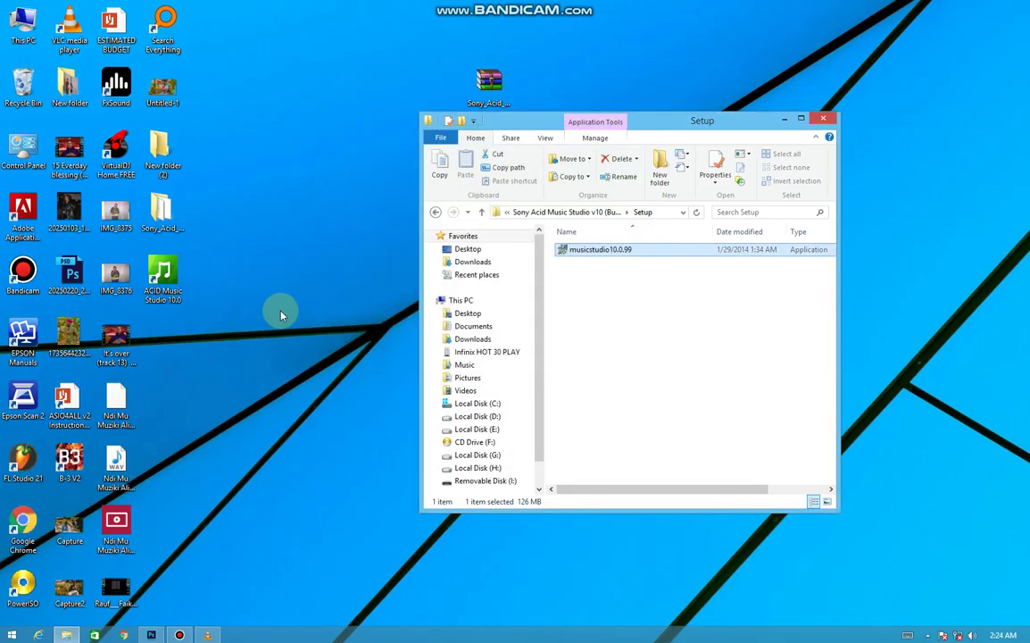
left_click(173, 299)
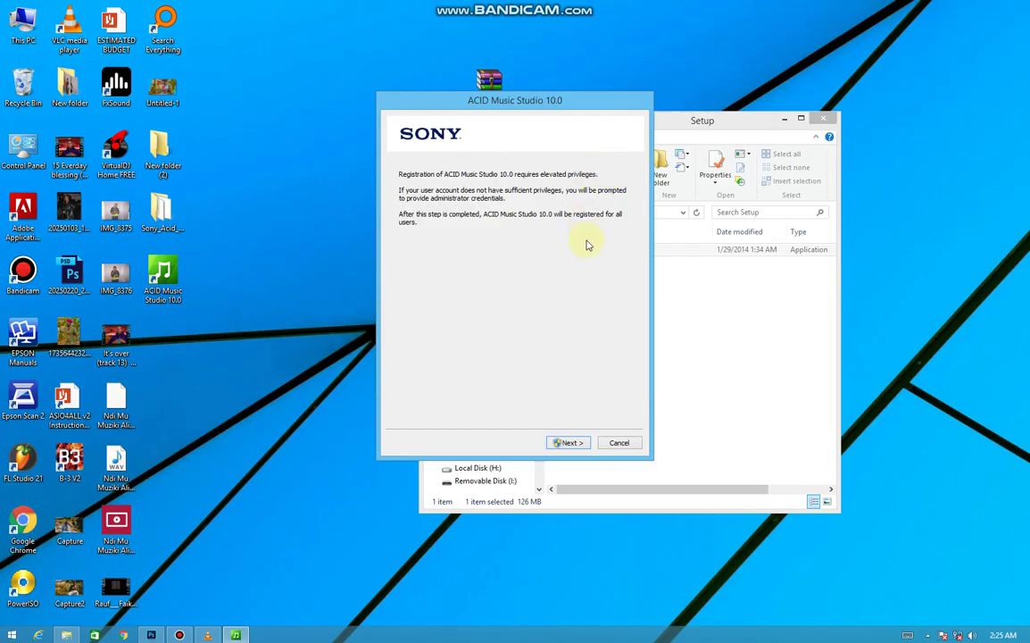
left_click(617, 443)
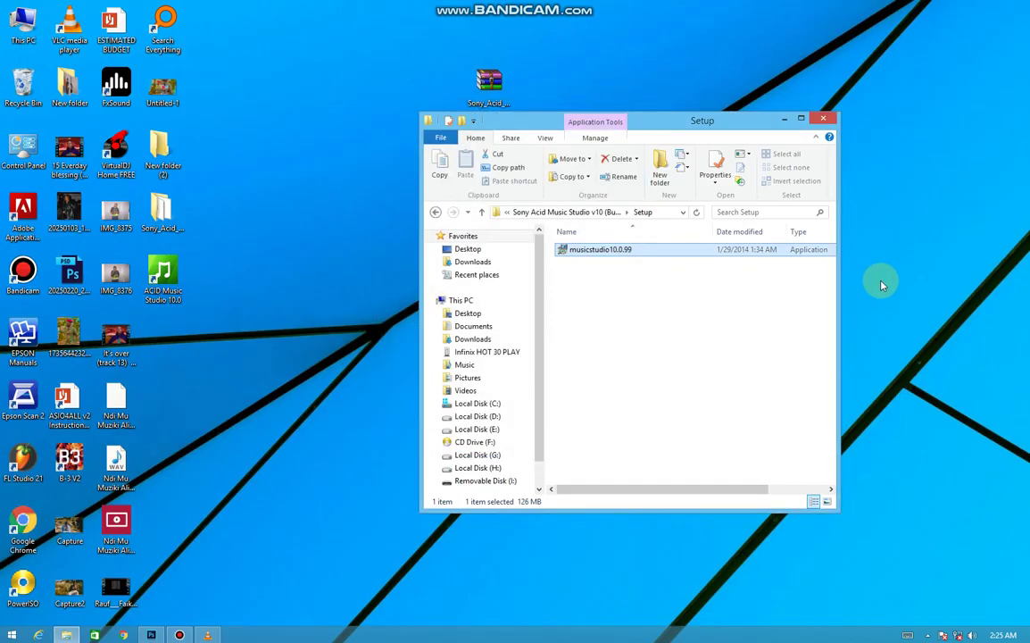
left_click(436, 212)
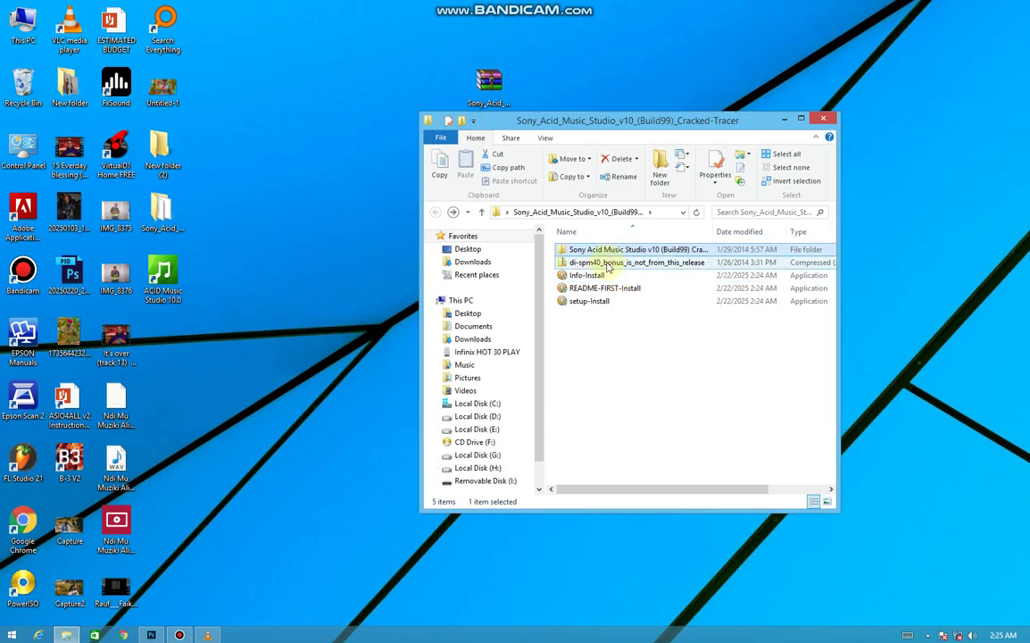
Open the di-spm40 bonus zip and its di-spm4 archive in WinRAR.
double_click(607, 264)
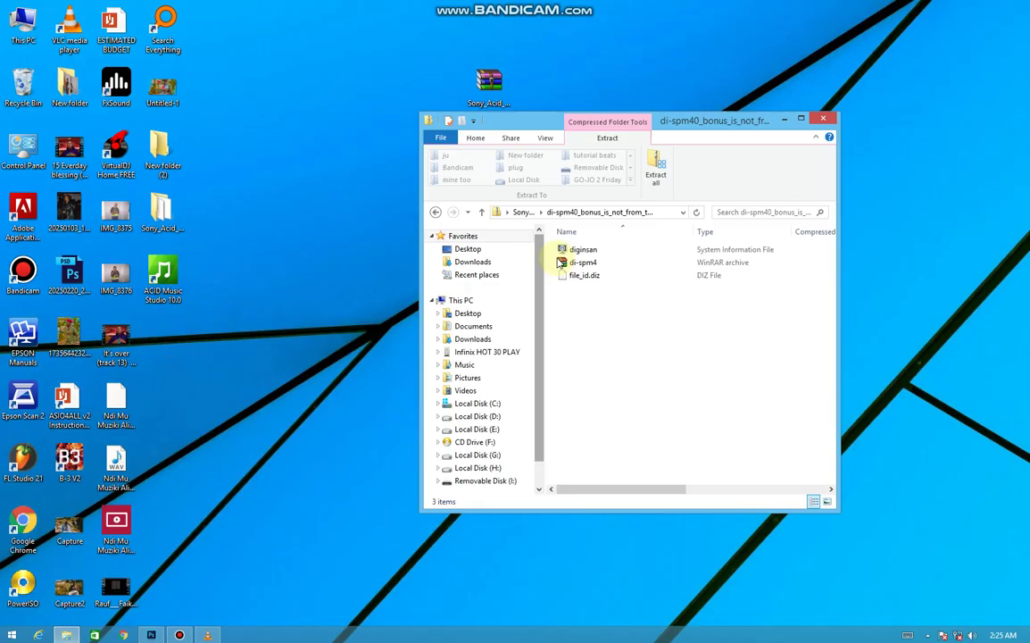
double_click(571, 262)
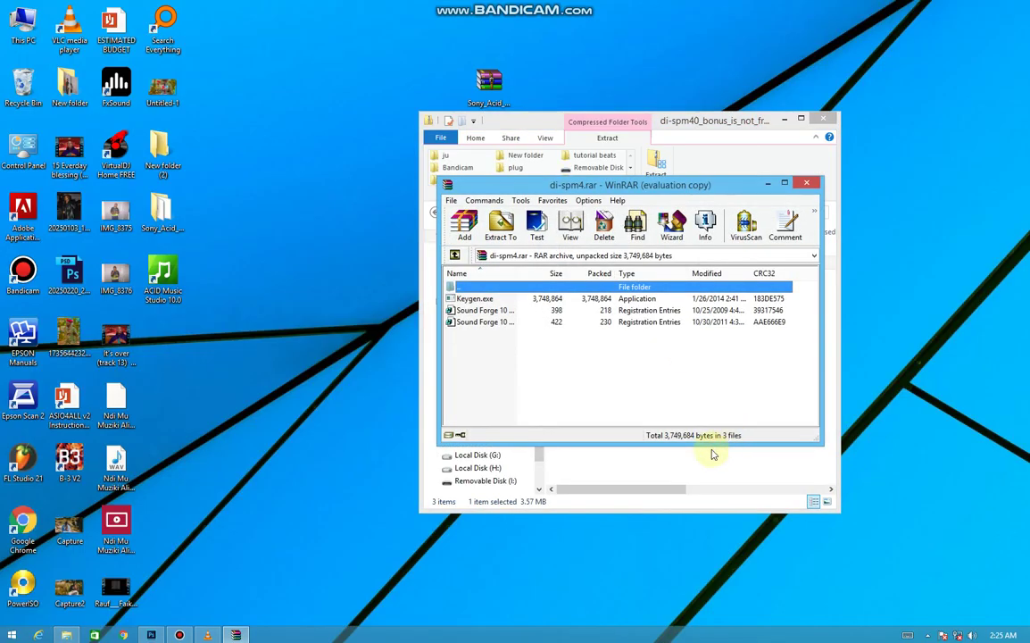
Start WinRAR's extraction wizard for di-spm4, targeting a di-spm4 desktop folder.
left_click(928, 635)
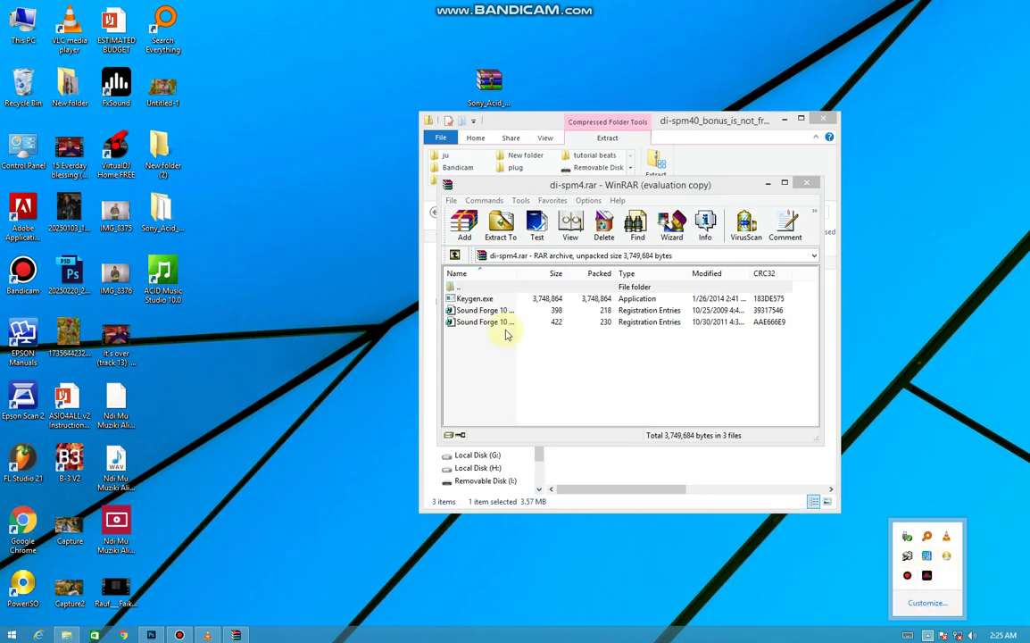
left_click(685, 230)
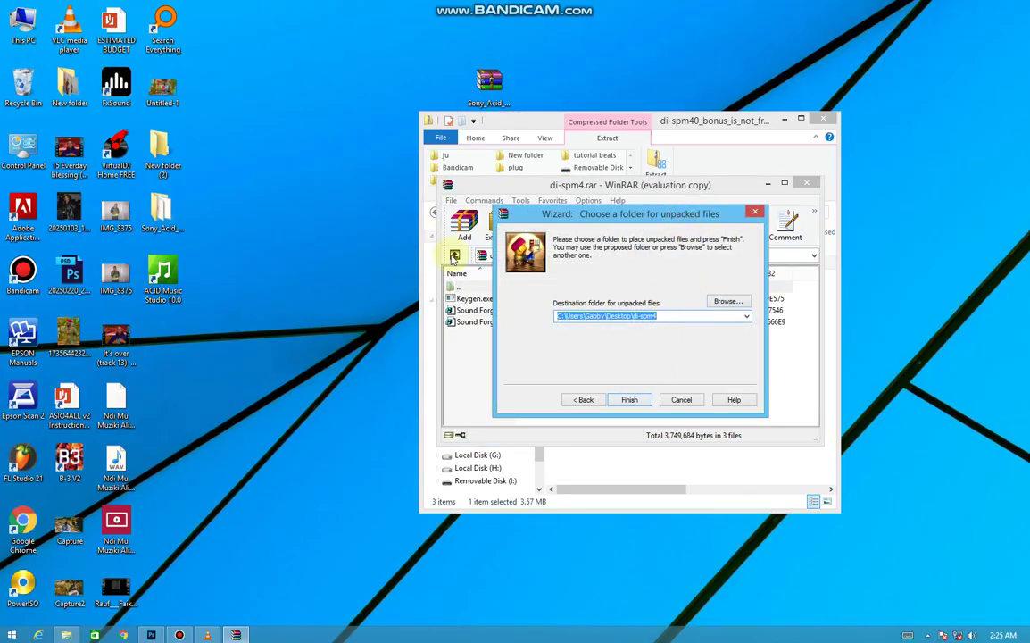
Finish extracting to the di-spm4 folder and run its Keygen program.
left_click(629, 400)
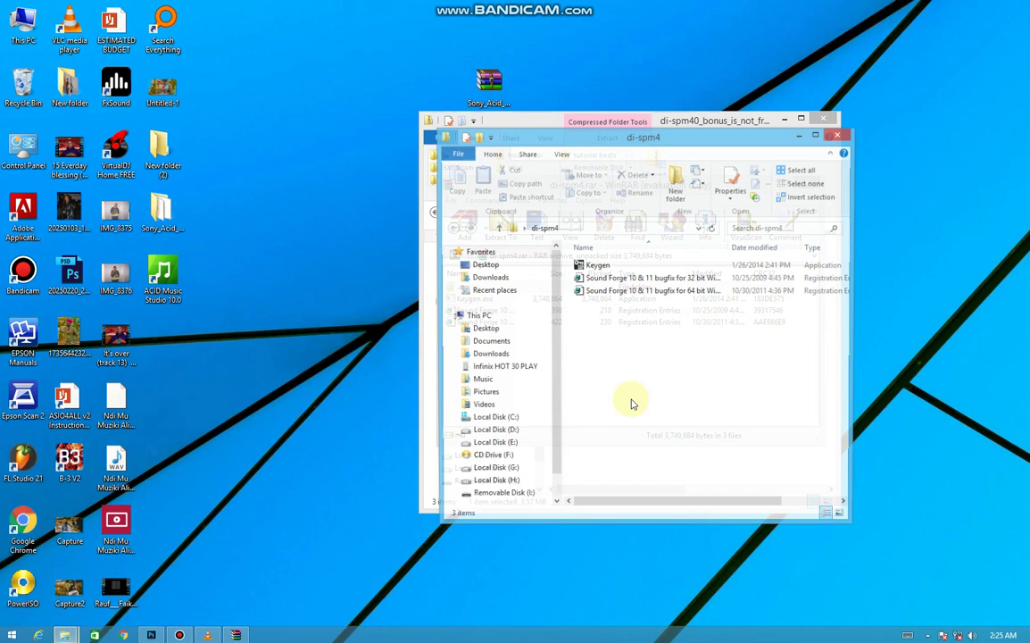
left_click(602, 267)
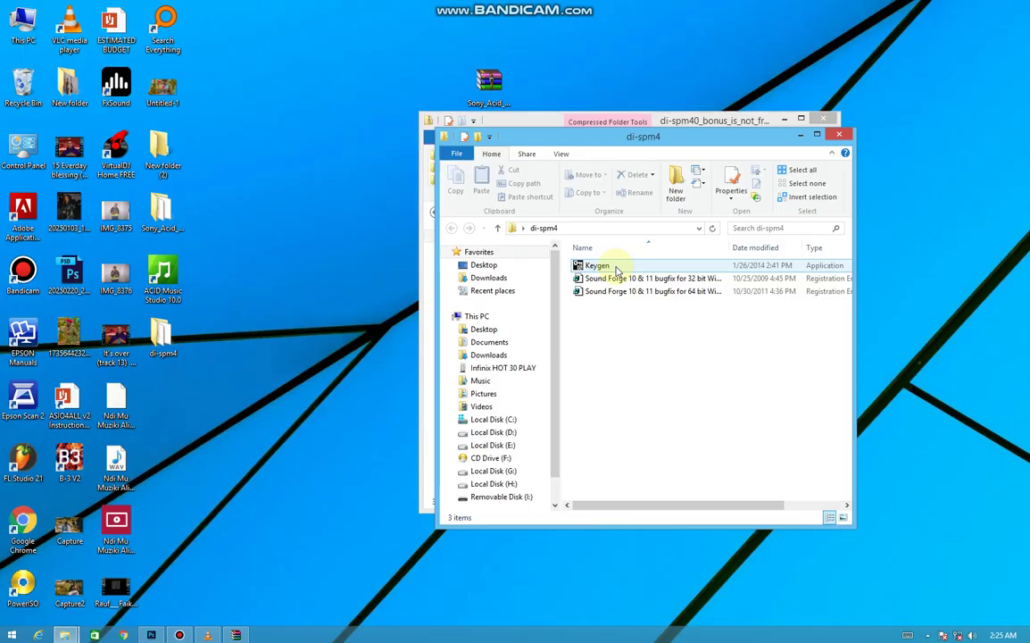
double_click(615, 269)
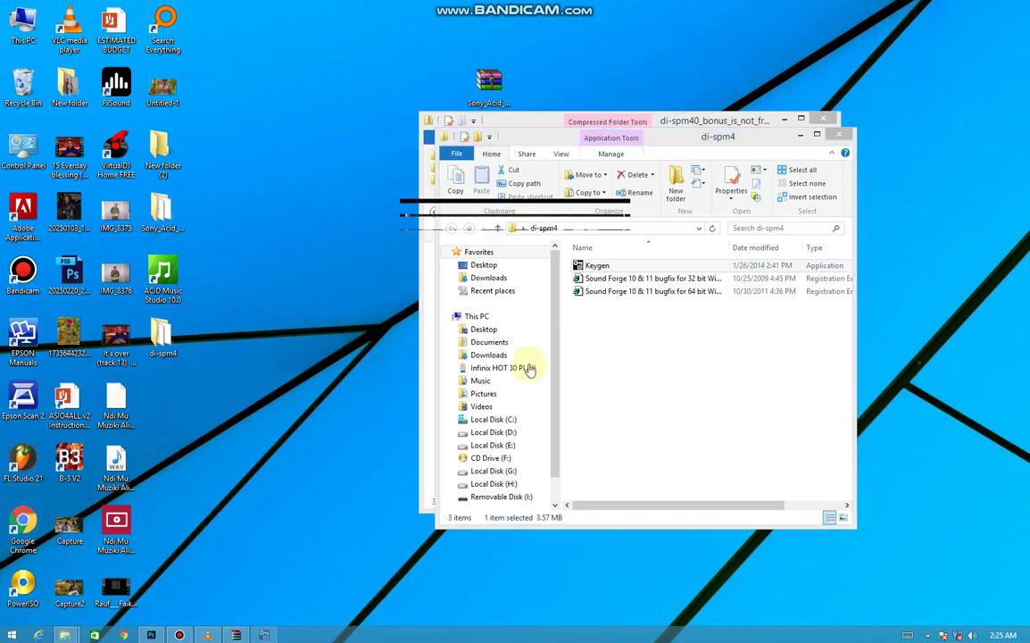
Open the system volume mixer and close it again.
left_click(926, 634)
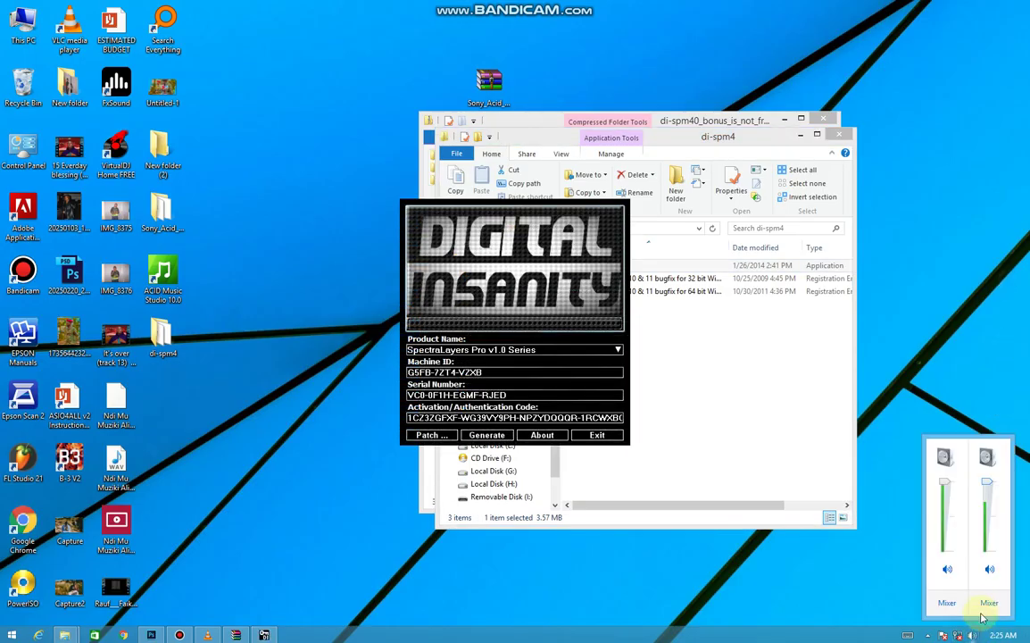
left_click(990, 606)
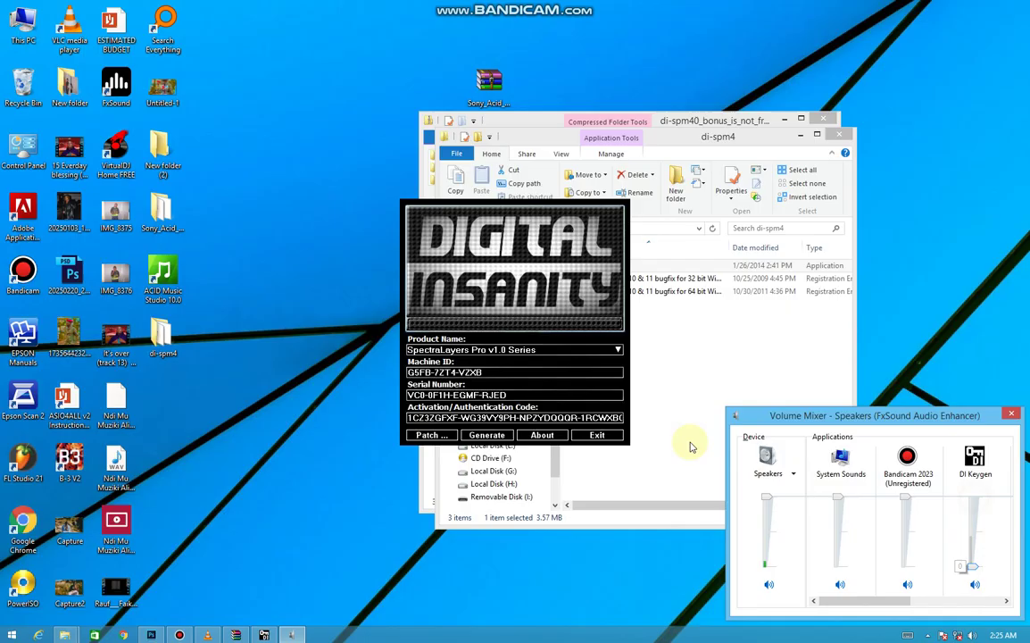
left_click(1011, 414)
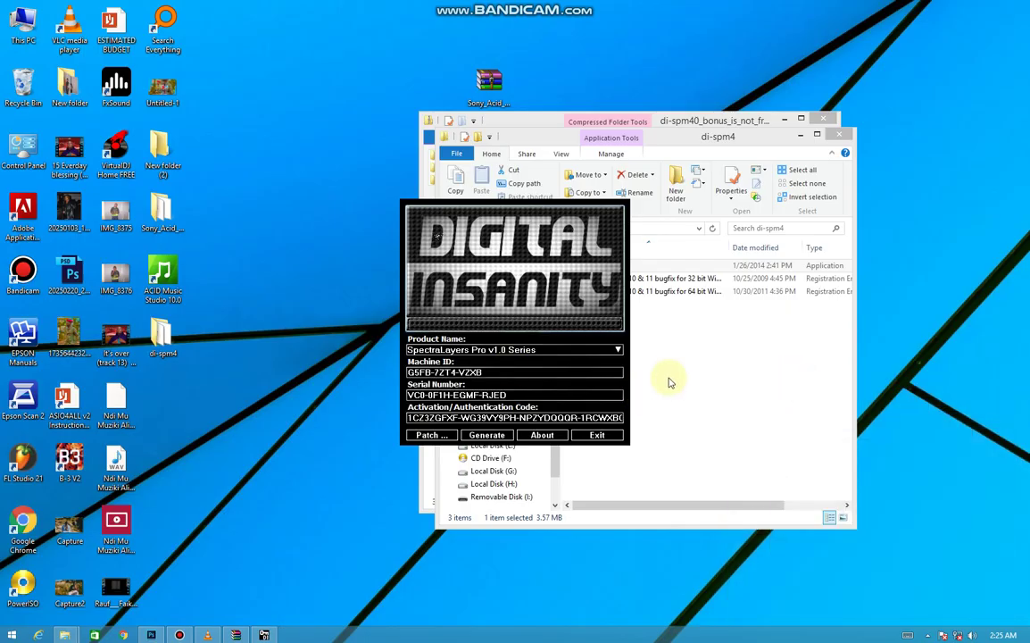
Choose ACID Music Studio 10.0 Series as the Keygen product, generating serial and activation code.
left_click(603, 351)
scroll(590, 374, "down", 5)
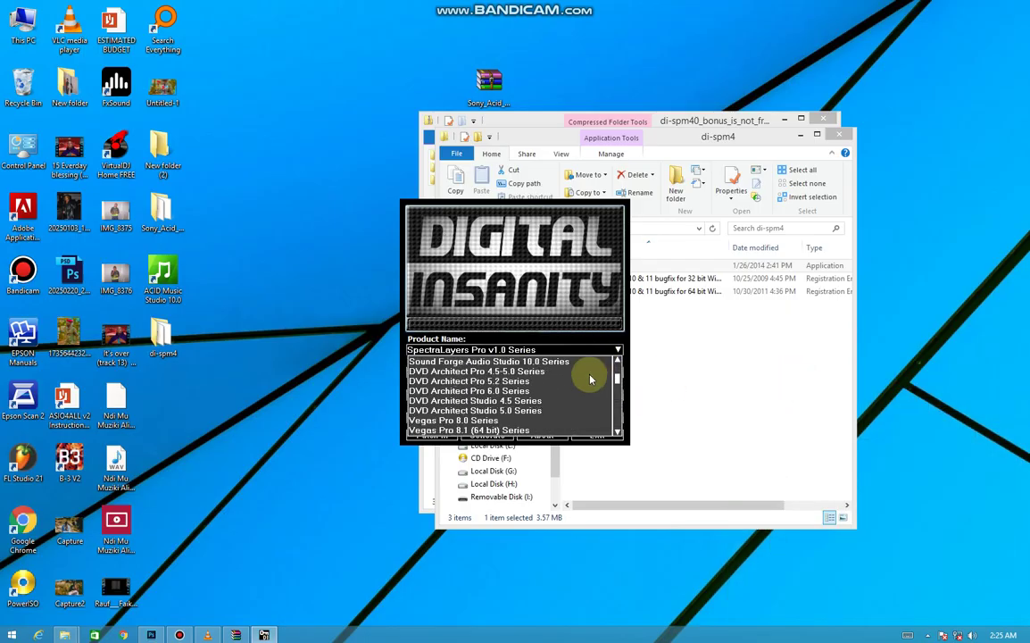
scroll(587, 379, "down", 1)
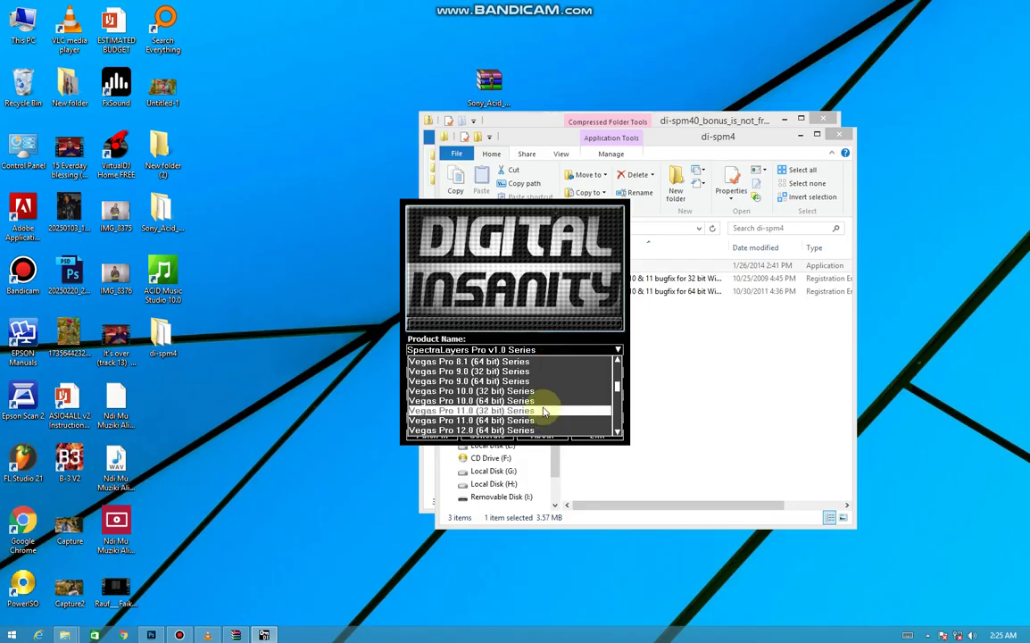
scroll(542, 412, "down", 3)
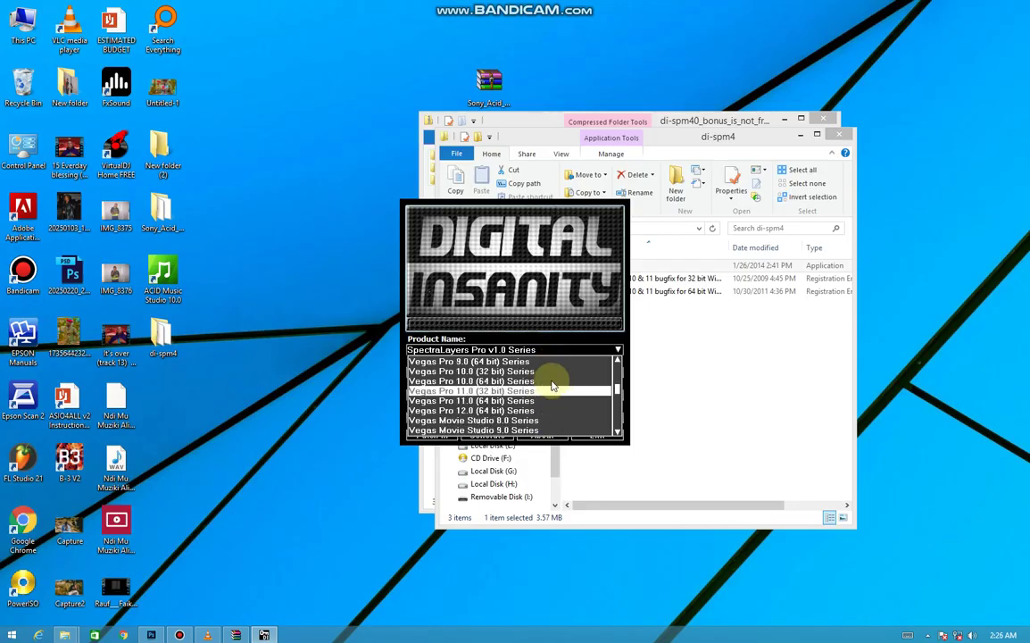
scroll(532, 388, "down", 3)
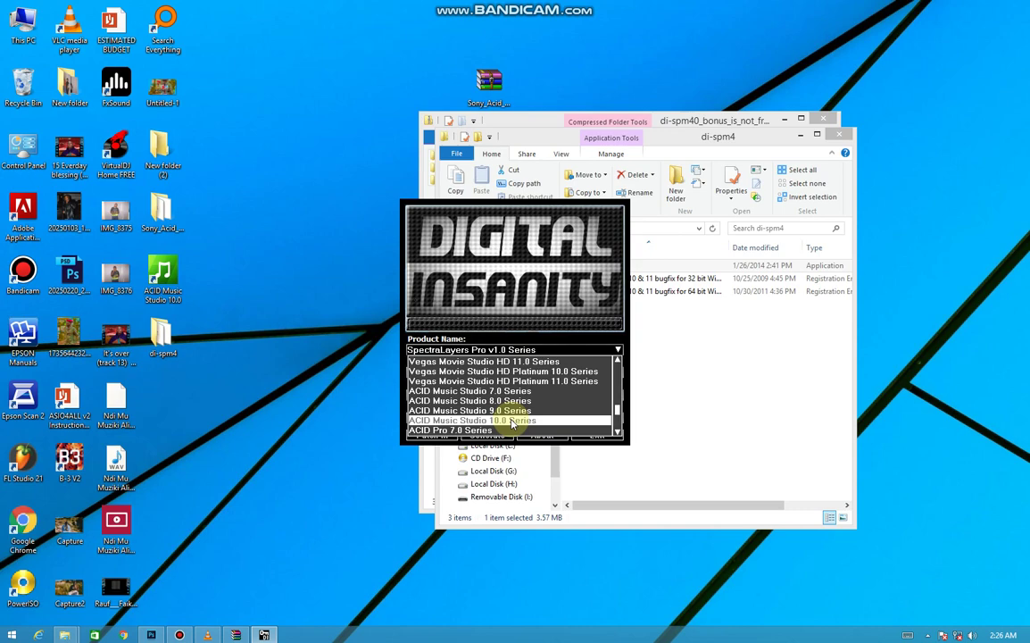
left_click(513, 420)
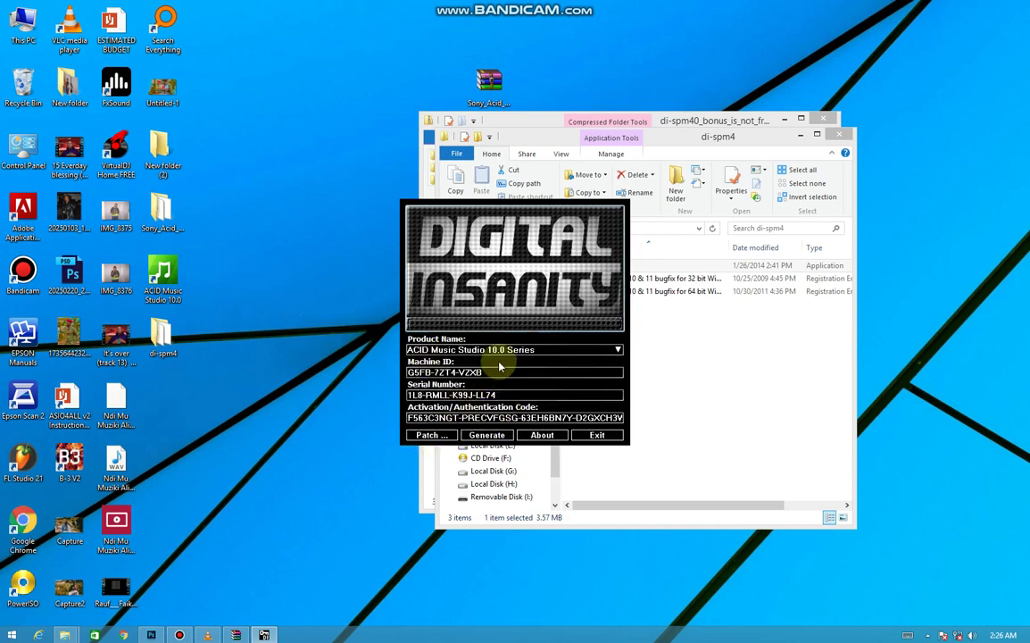
Start the patch and confirm the Sony folder under Program Files (x86) in the first Browse dialog.
left_click(435, 434)
scroll(589, 311, "up", 1)
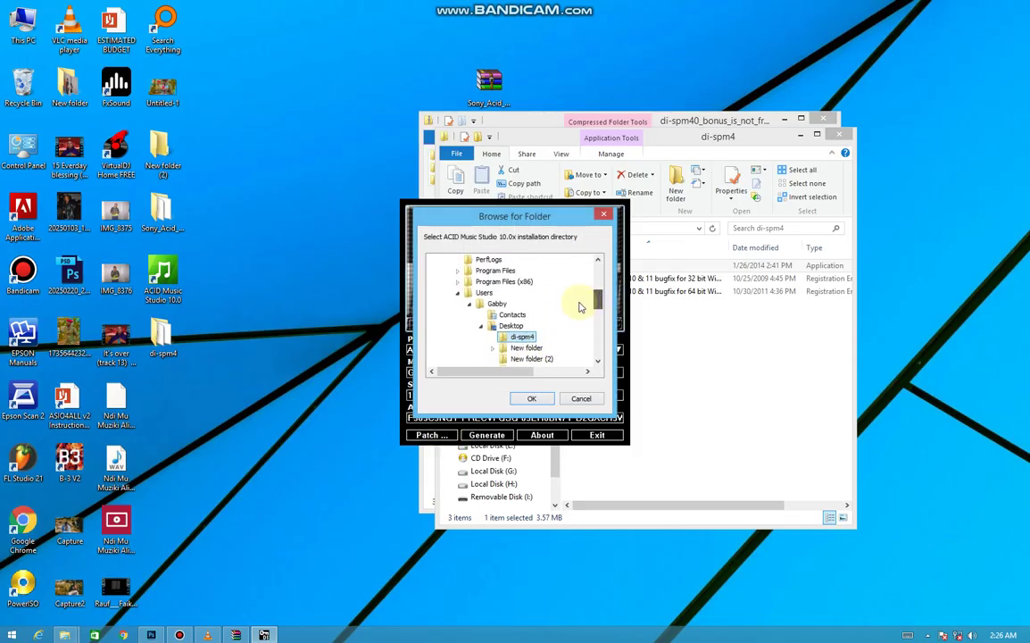
left_click(504, 285)
scroll(541, 295, "down", 1)
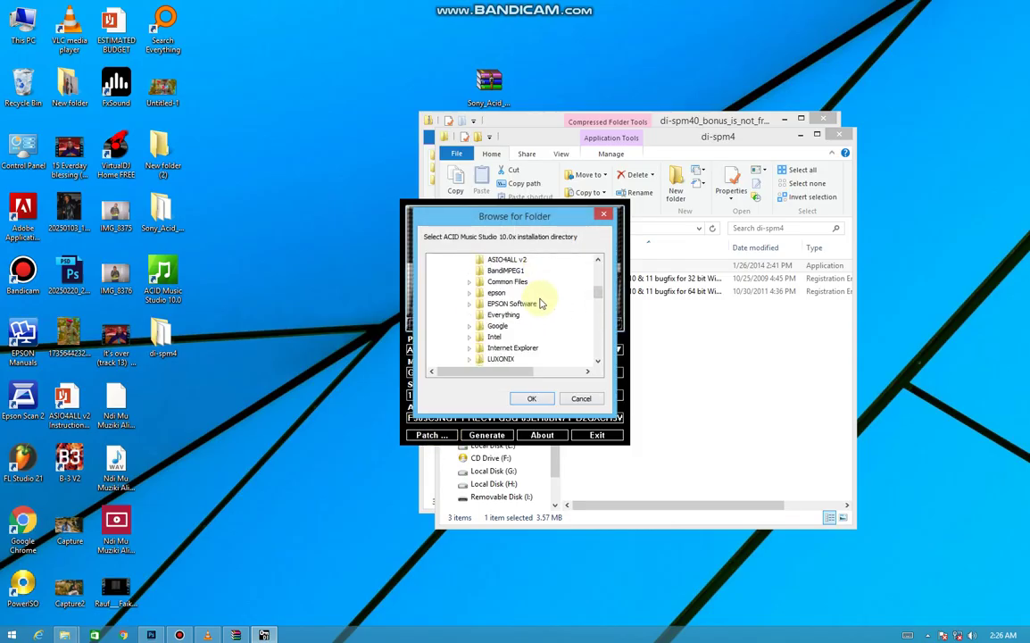
scroll(541, 268, "up", 2)
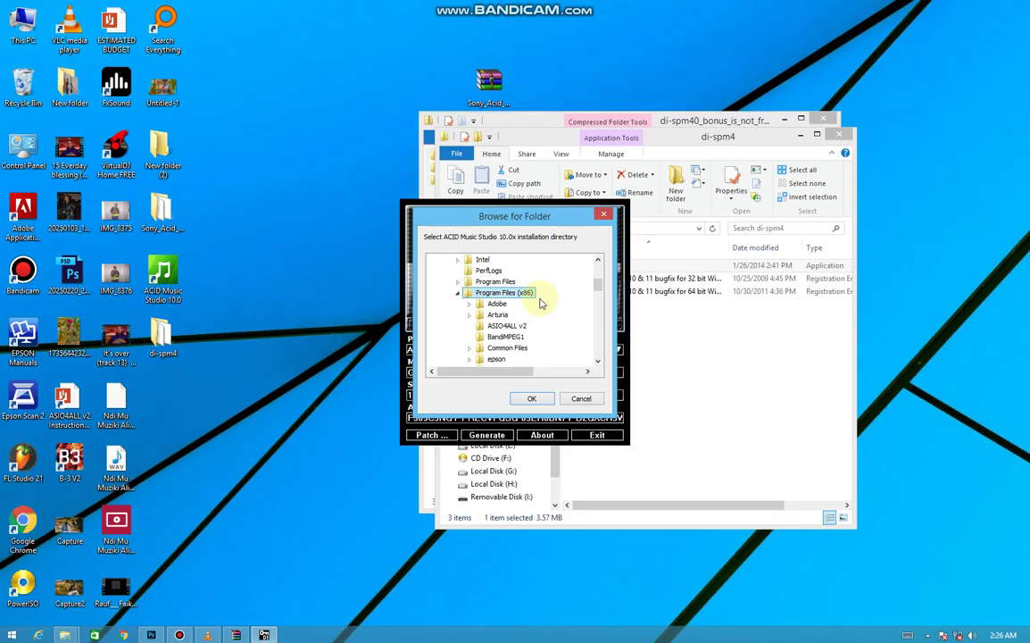
scroll(540, 303, "down", 1)
scroll(517, 305, "up", 1)
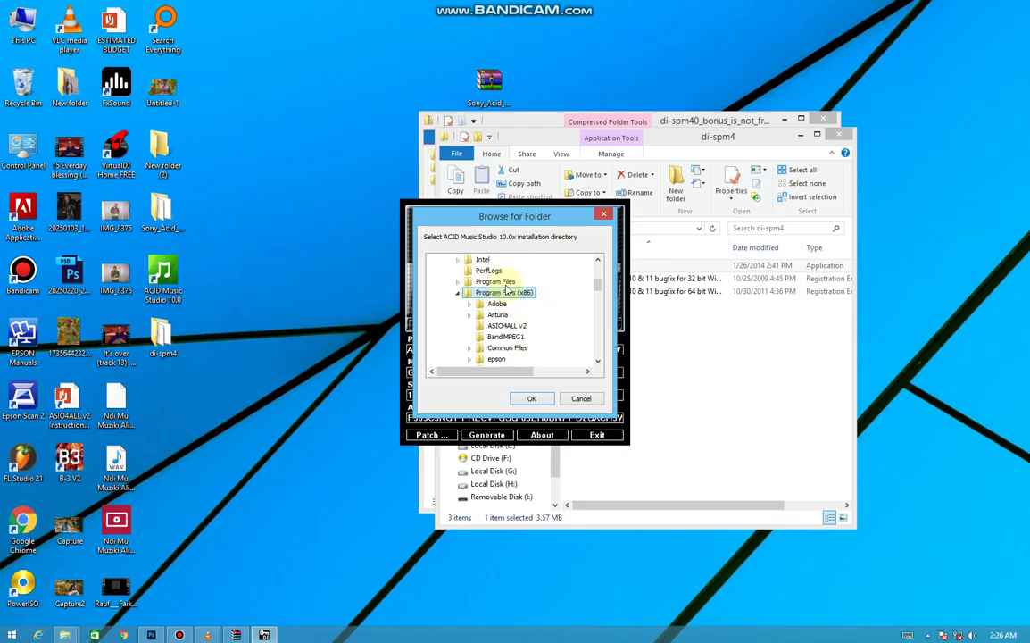
scroll(531, 303, "down", 5)
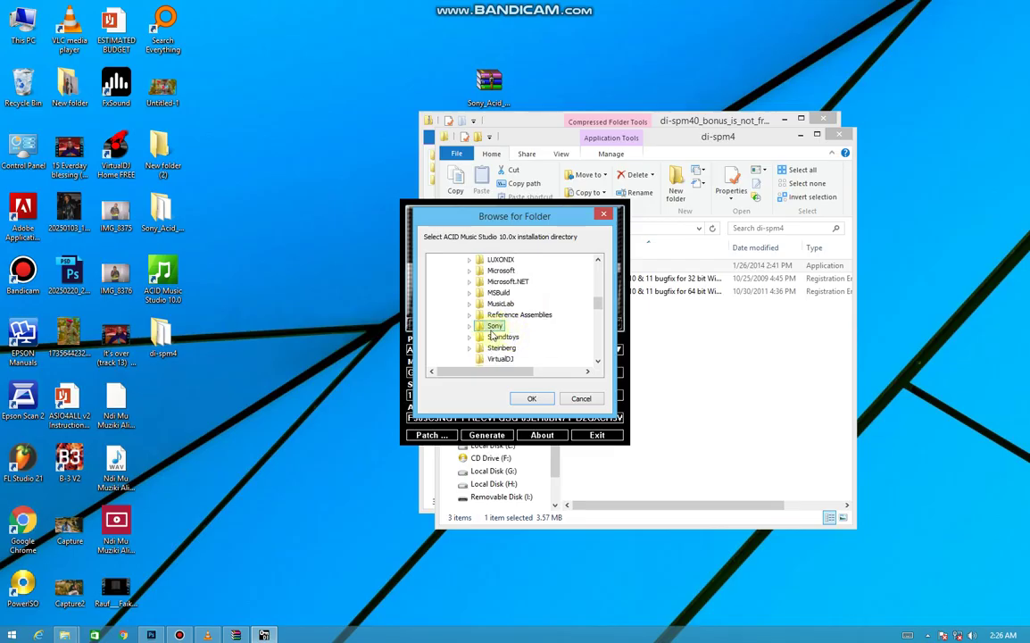
double_click(493, 327)
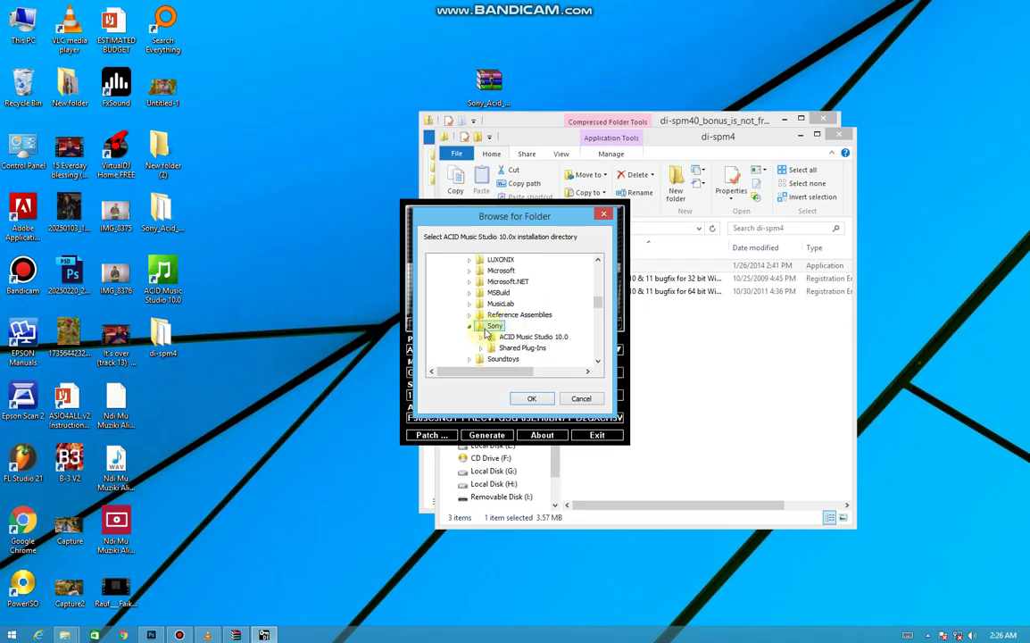
left_click(533, 399)
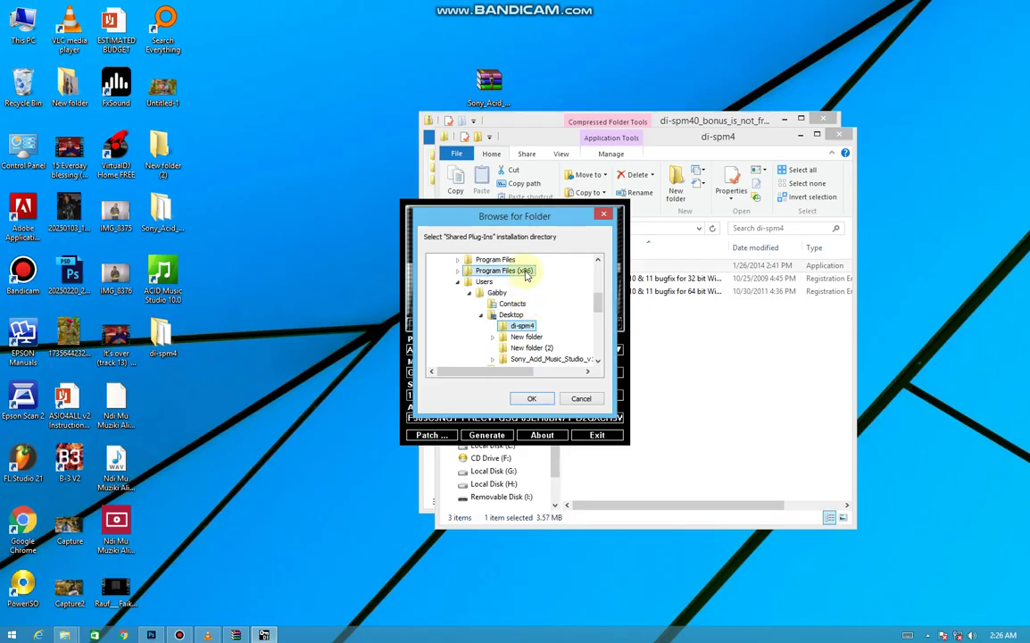
Pick Program Files (x86)\Sony again in the second Browse dialog, completing the patch.
left_click(527, 280)
double_click(527, 272)
scroll(491, 303, "down", 5)
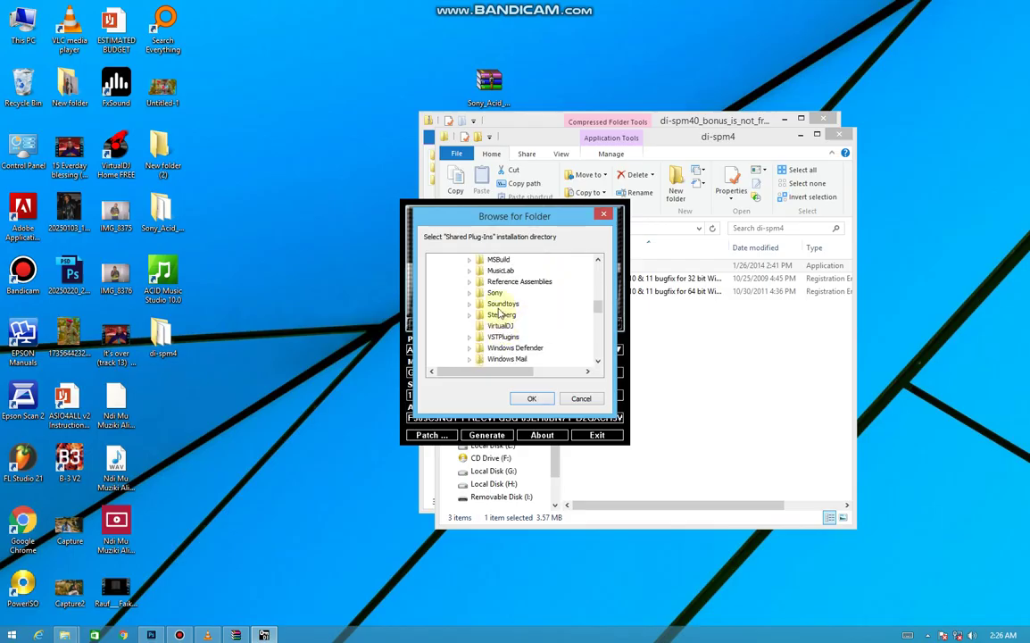
double_click(494, 293)
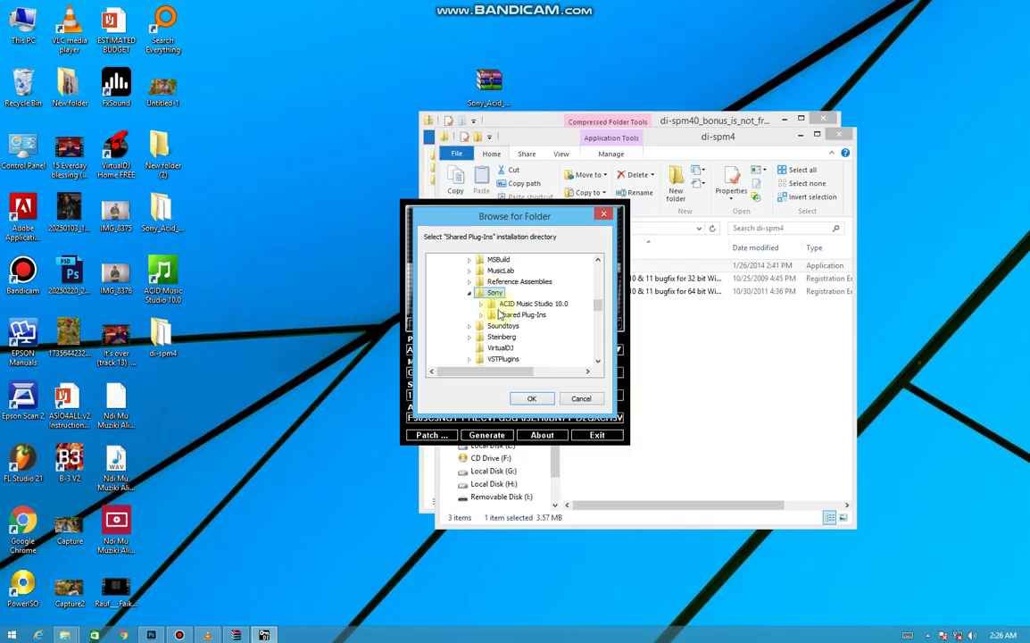
left_click(531, 399)
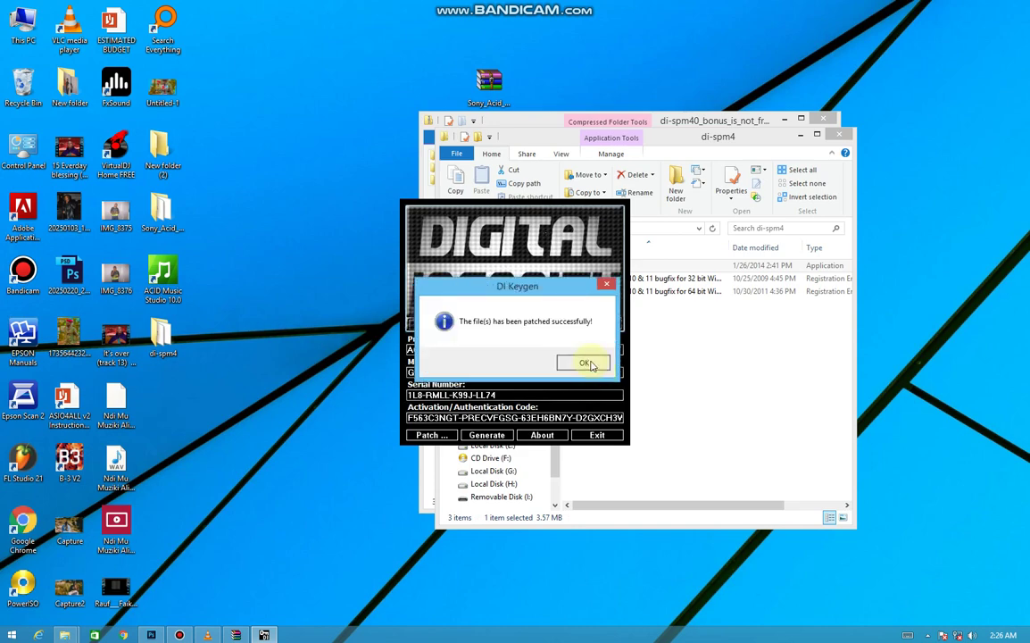
Dismiss the patch message, launch ACID Music Studio 10.0 and reach the serial number page.
left_click(585, 362)
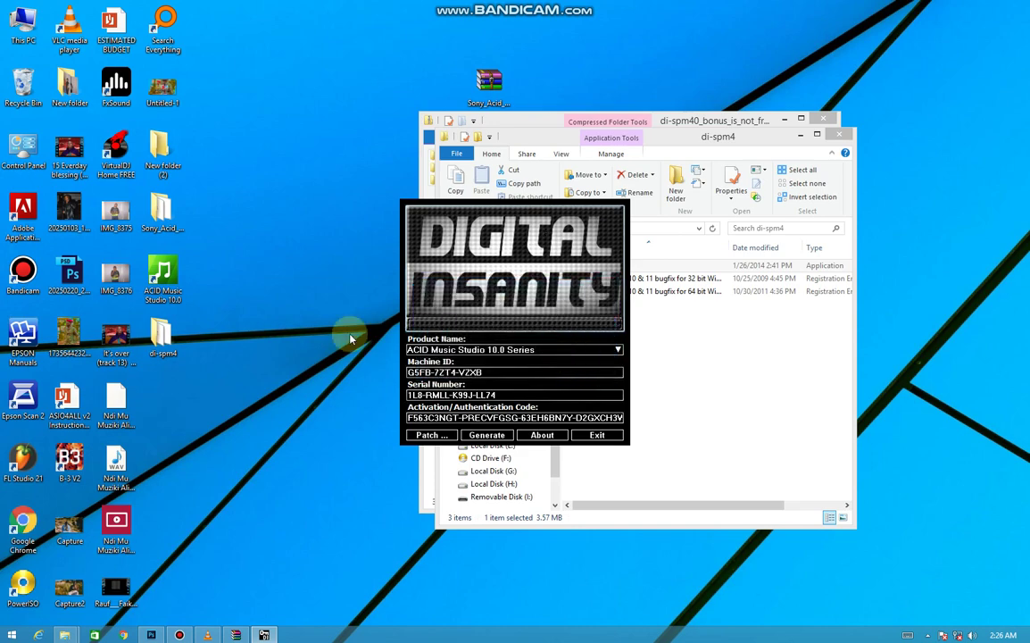
double_click(157, 288)
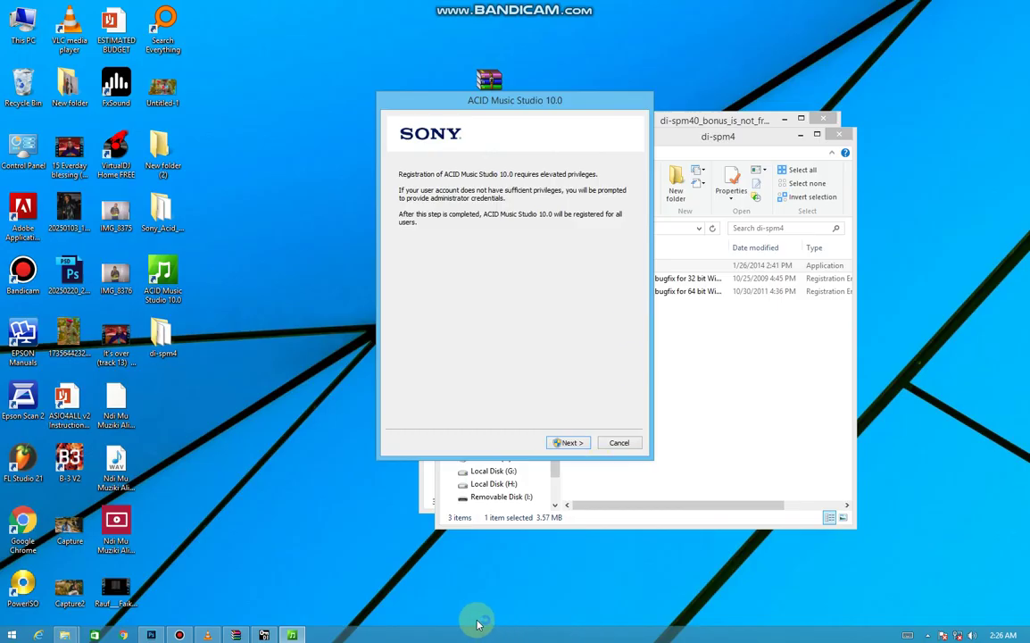
left_click(264, 635)
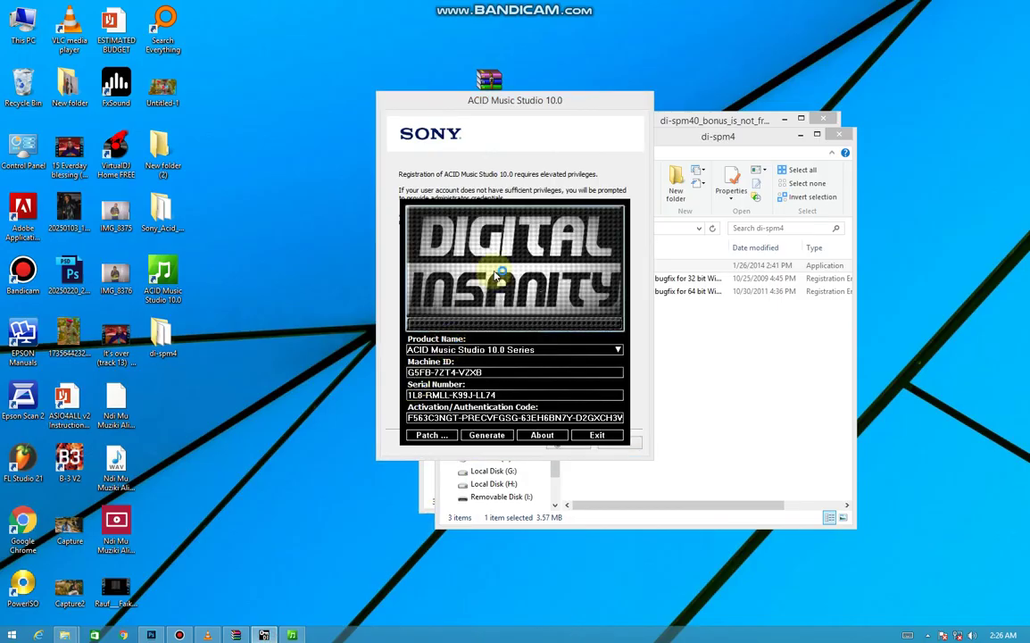
left_click_drag(489, 276, 845, 337)
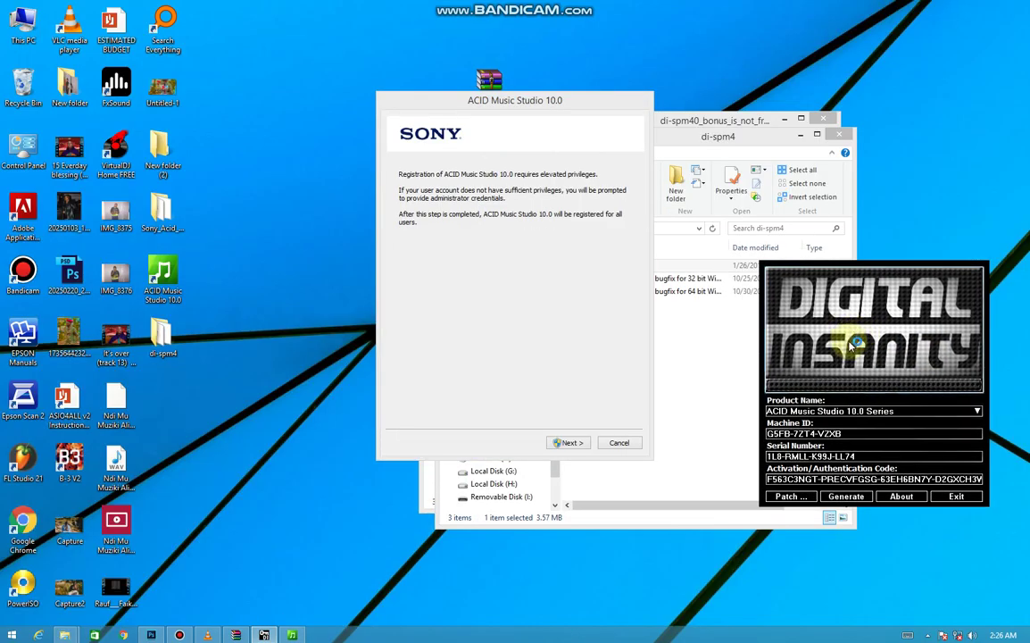
left_click(580, 443)
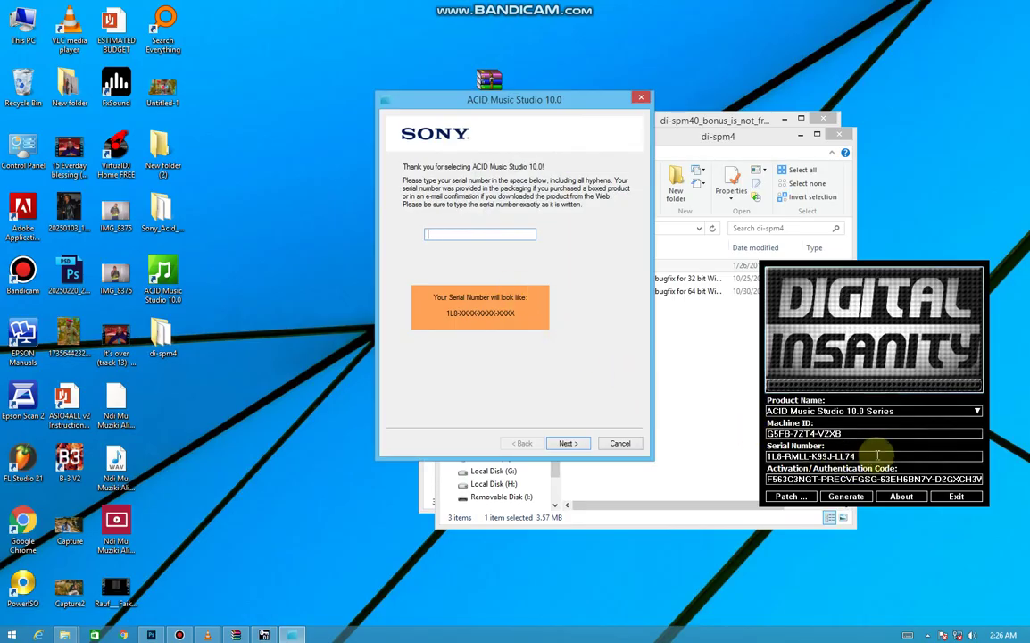
Select the keygen's serial number and restart Treky.wav playback from the beginning.
left_click_drag(878, 455, 767, 456)
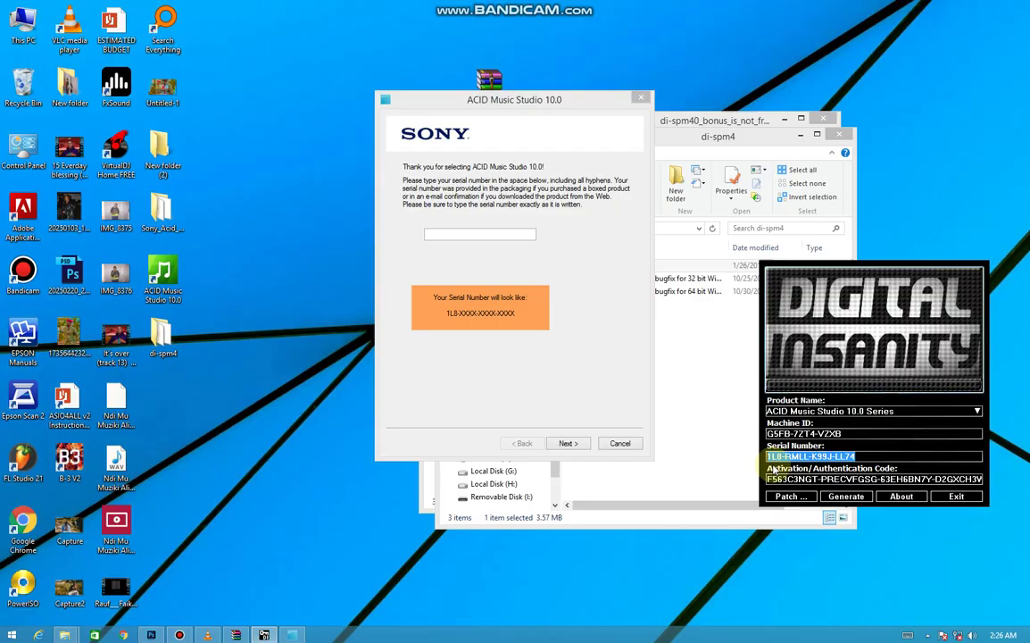
left_click(207, 635)
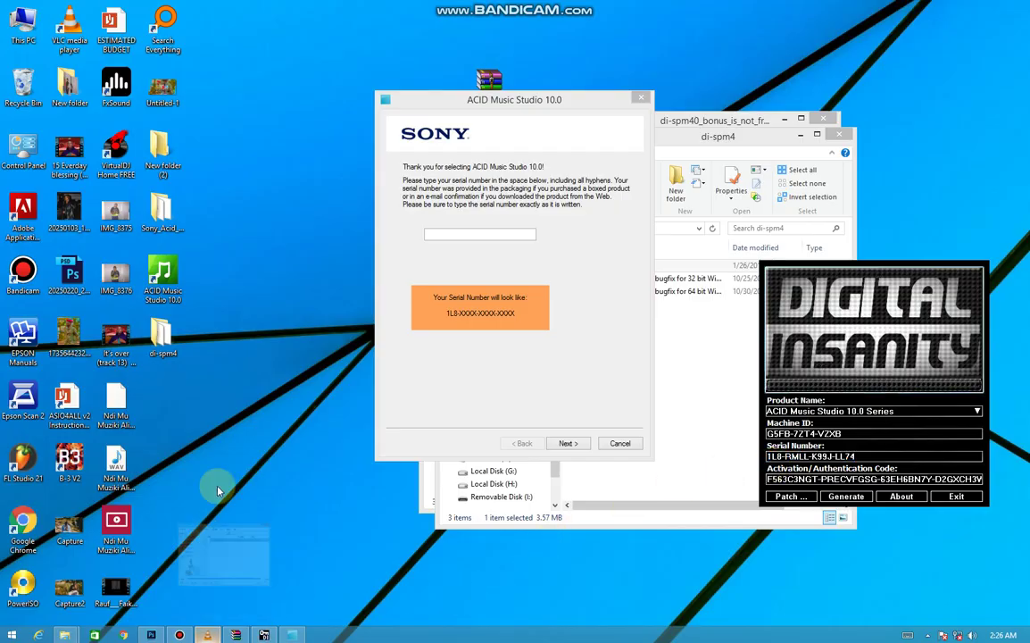
left_click(134, 412)
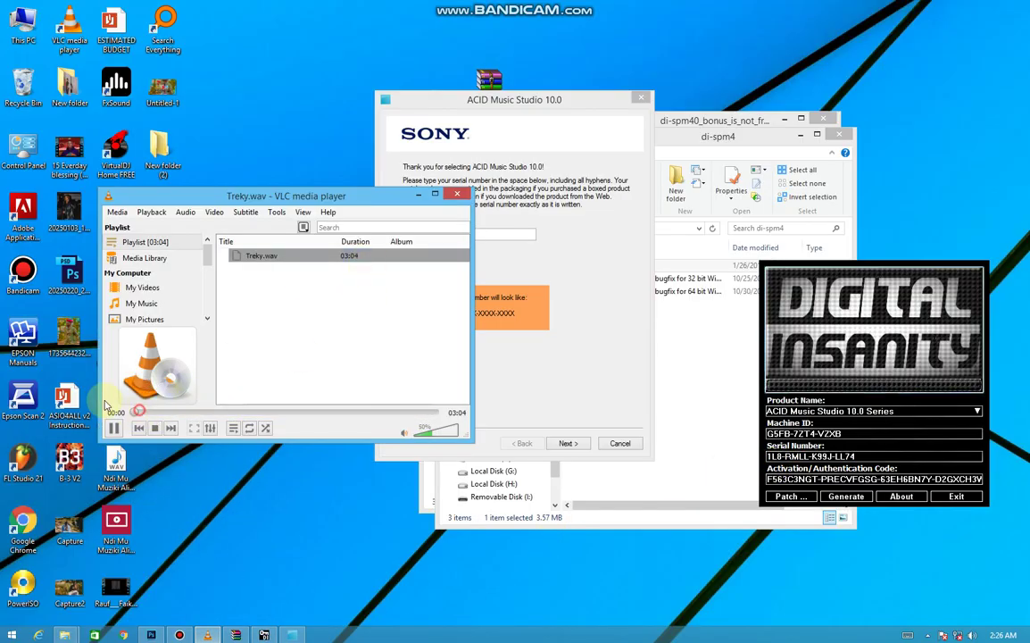
left_click(419, 195)
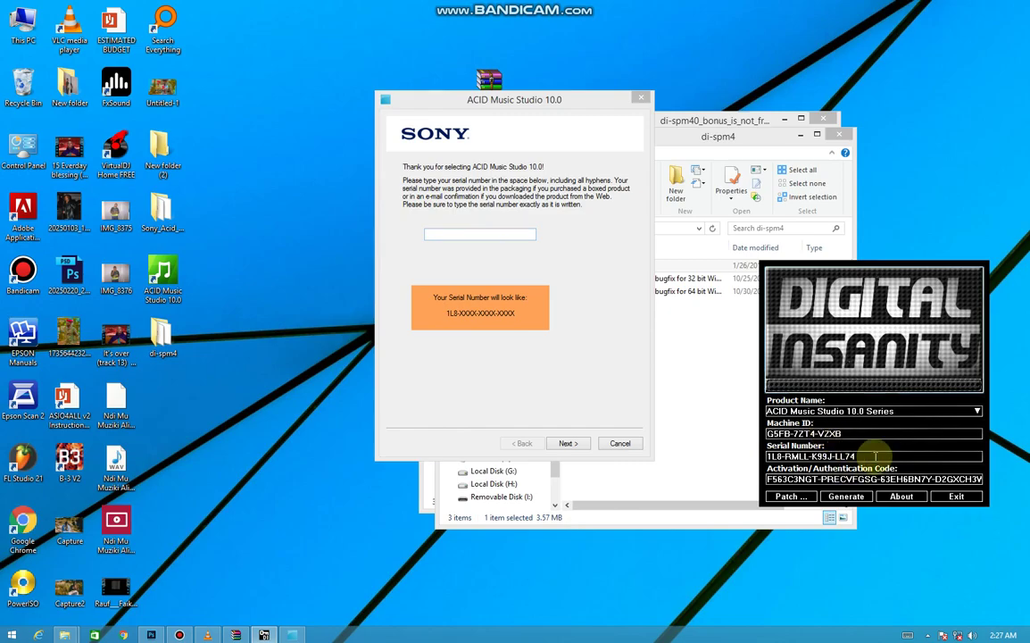
Copy the keygen's serial into the wizard's serial number box and continue.
right_click(801, 457)
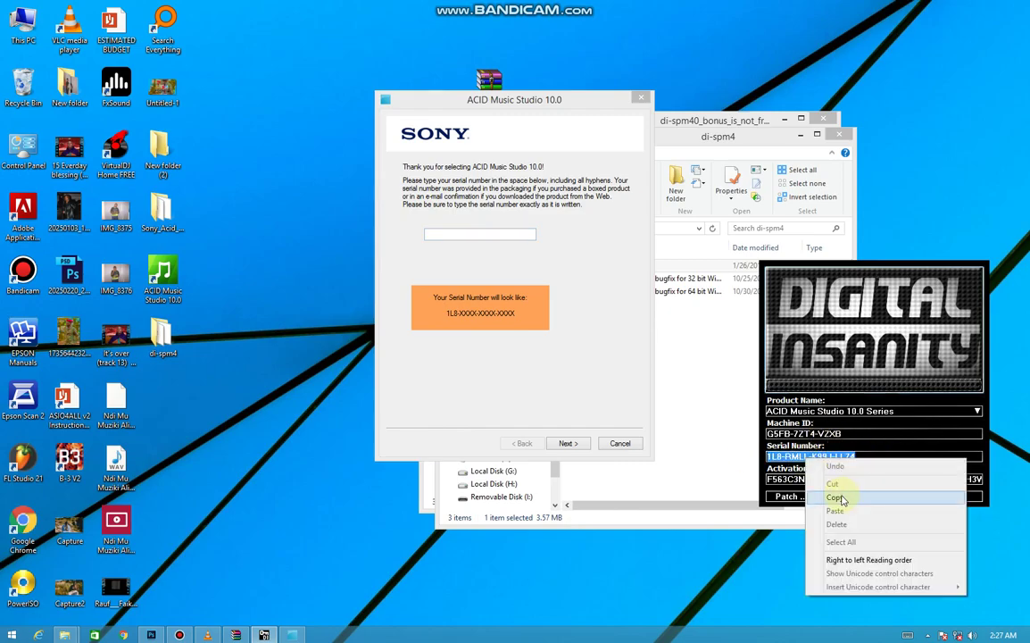
left_click(852, 493)
left_click(501, 232)
right_click(506, 235)
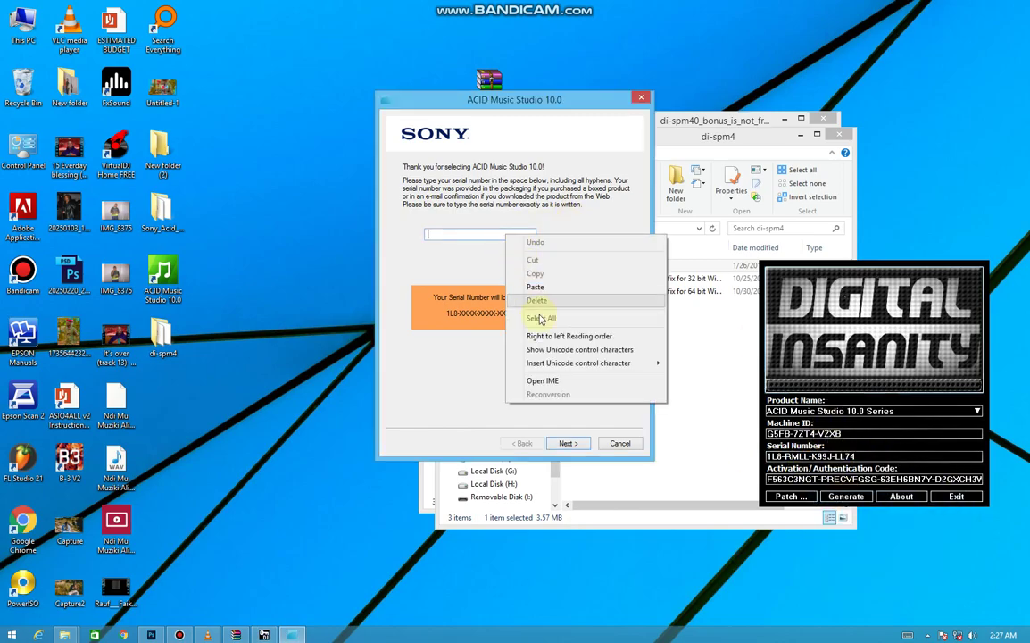
left_click(541, 287)
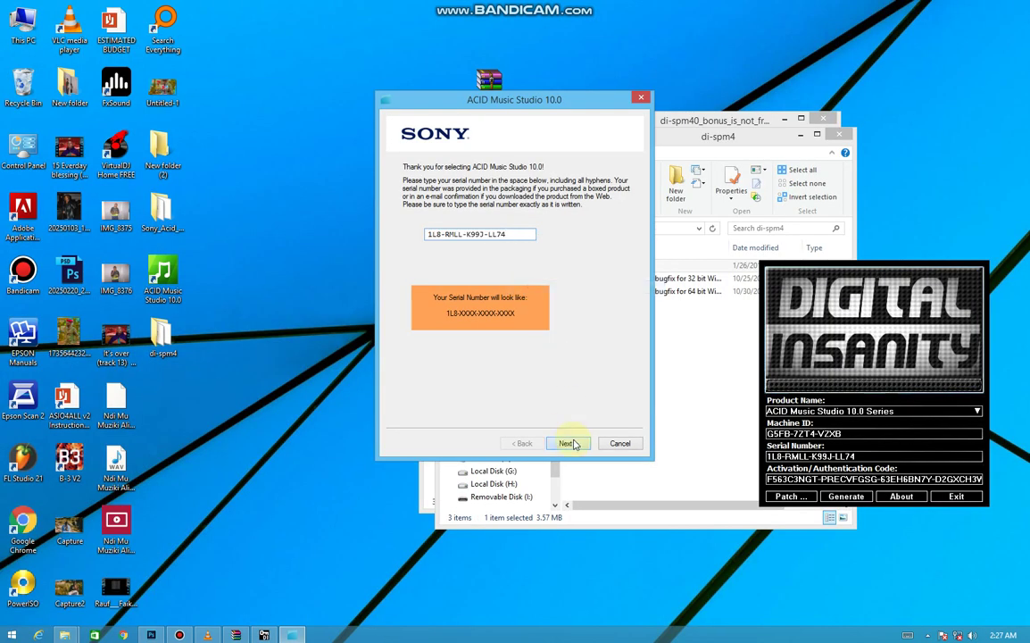
left_click(571, 443)
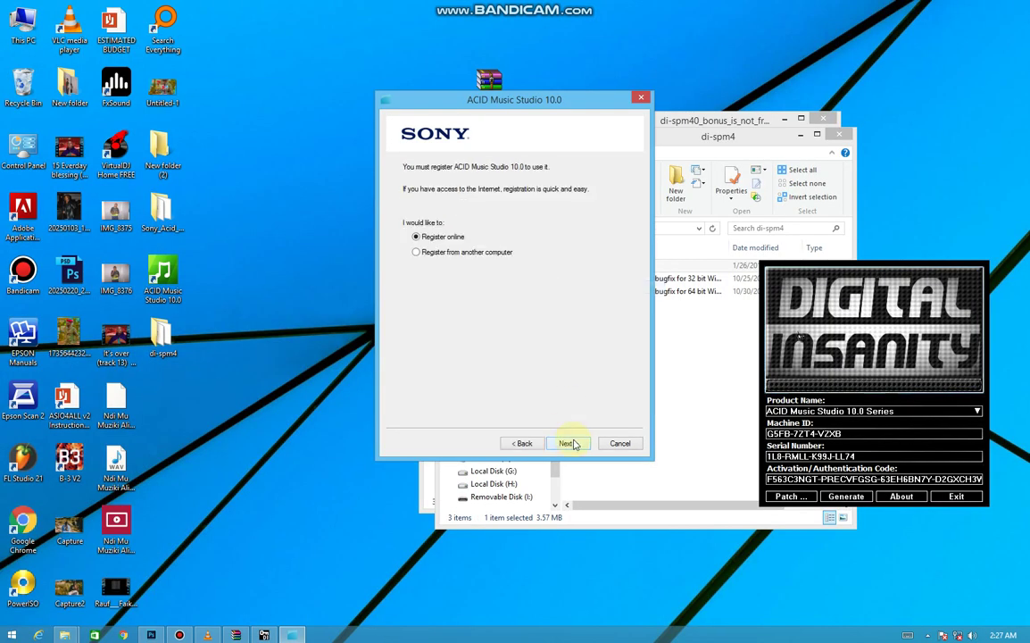
Choose Register from another computer and save the registration file into Documents.
left_click(472, 253)
left_click(571, 443)
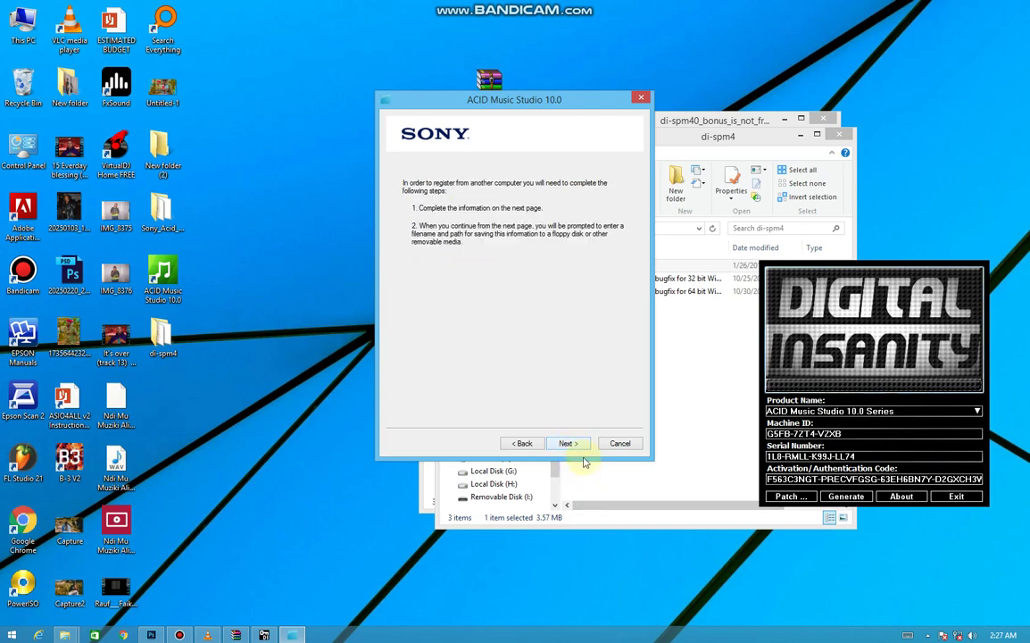
left_click(568, 443)
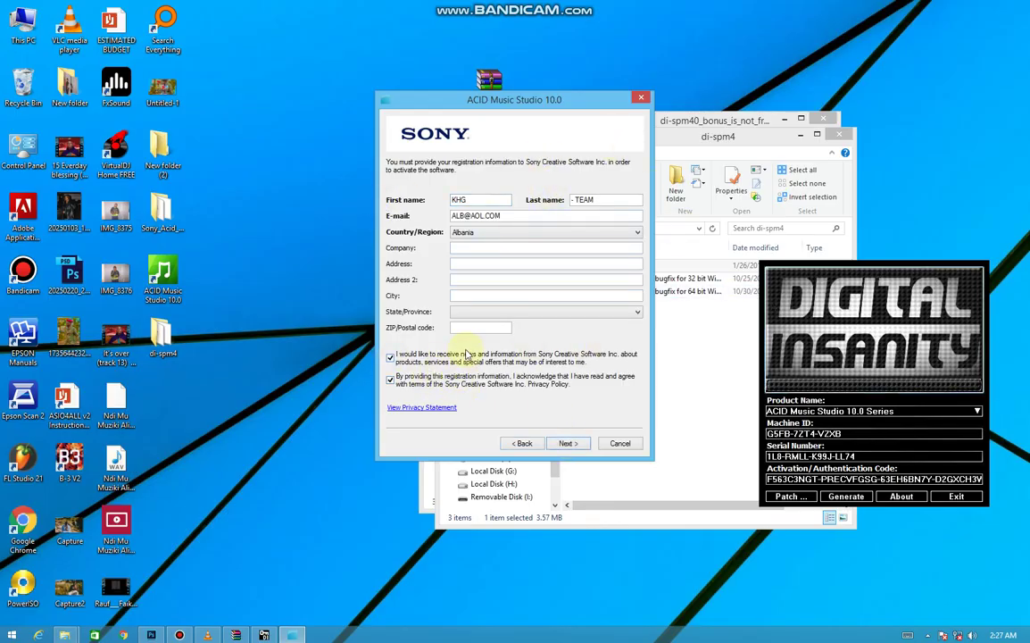
left_click(569, 444)
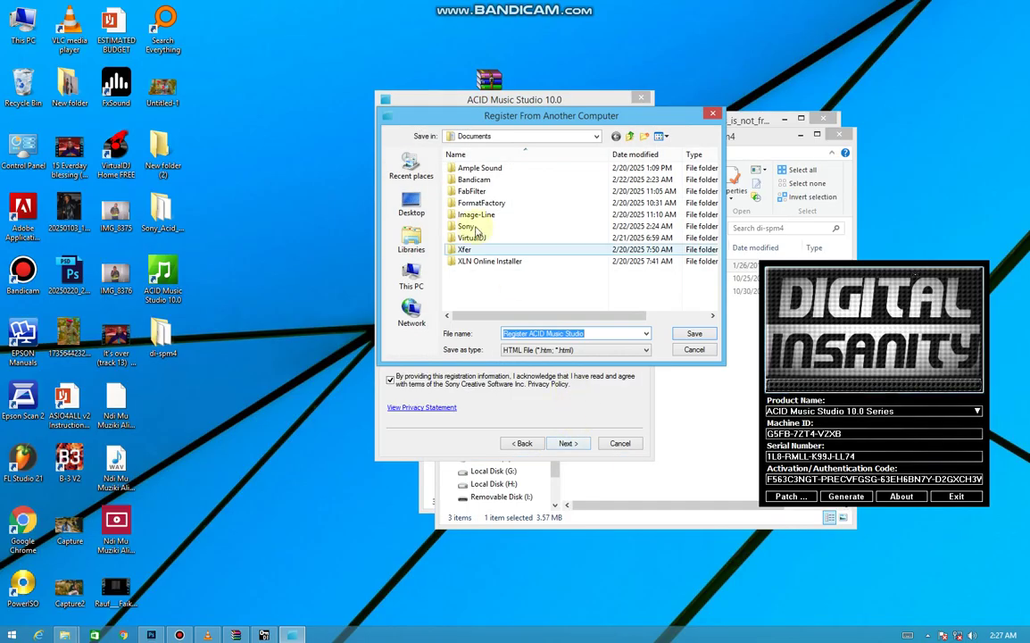
left_click(692, 334)
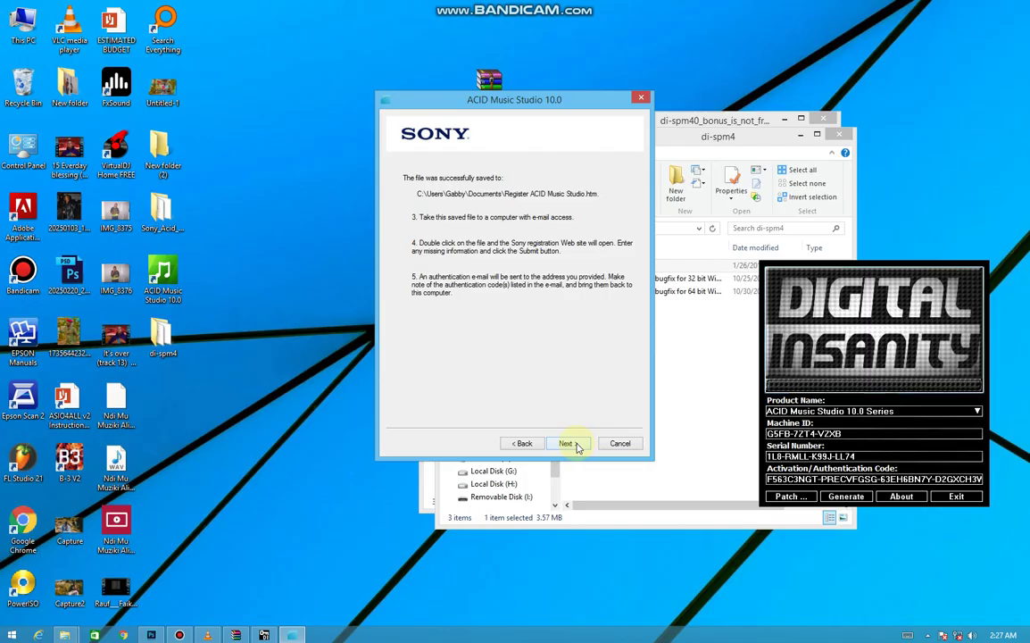
left_click(571, 444)
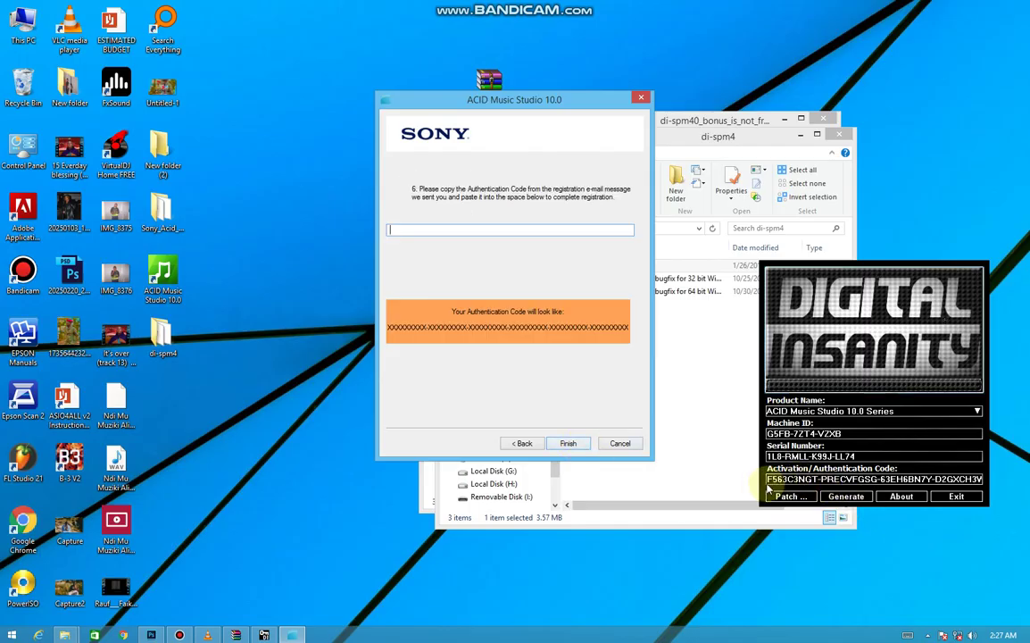
Paste the keygen's authentication code into the wizard and finish registration.
left_click_drag(769, 480, 928, 480)
right_click(929, 479)
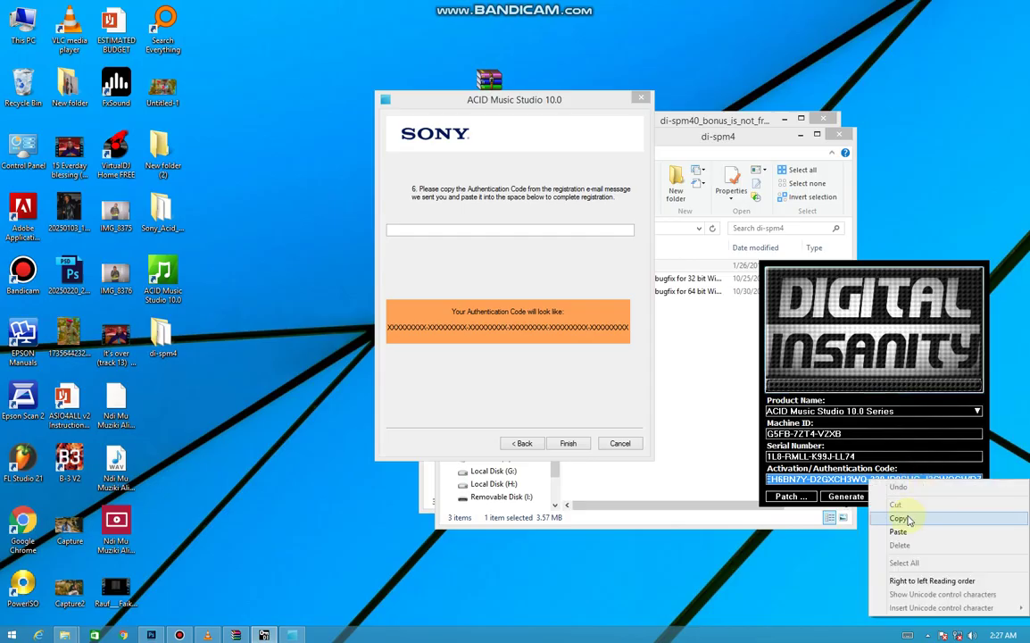
left_click(903, 520)
left_click(493, 232)
right_click(479, 231)
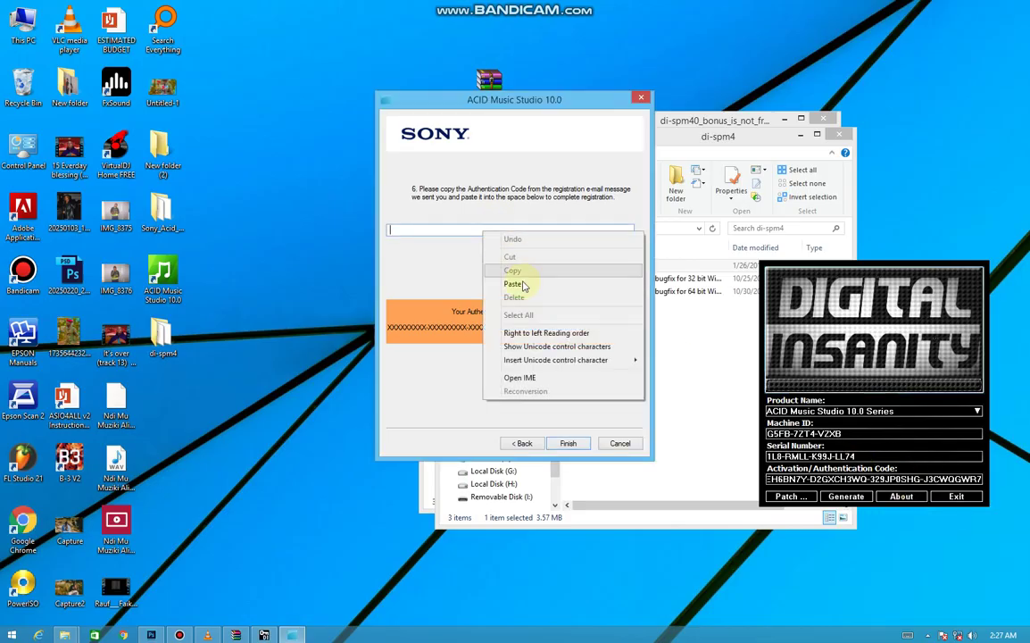
left_click(516, 281)
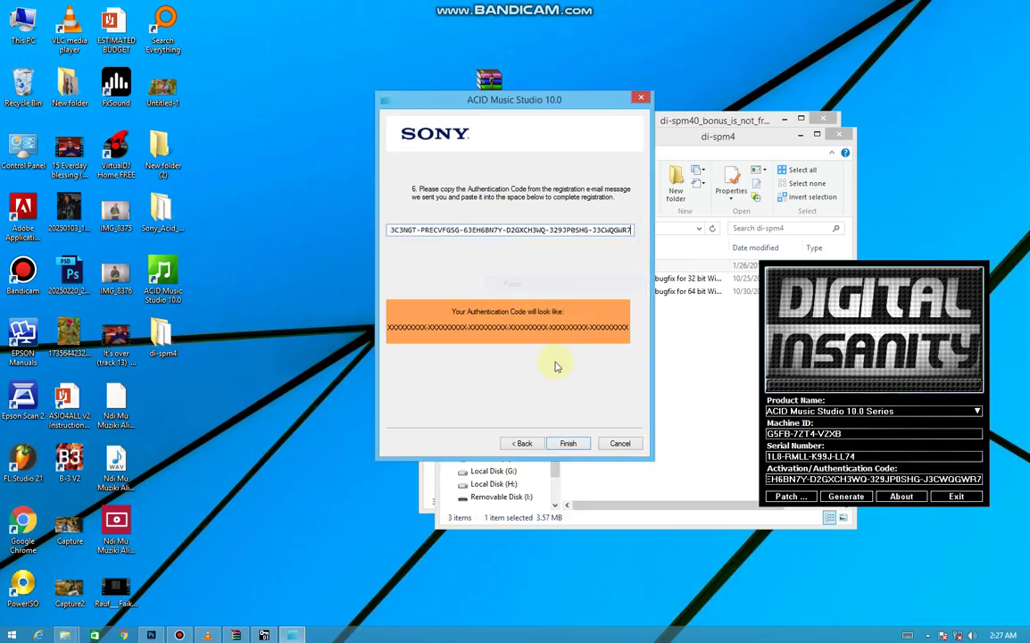
left_click(567, 443)
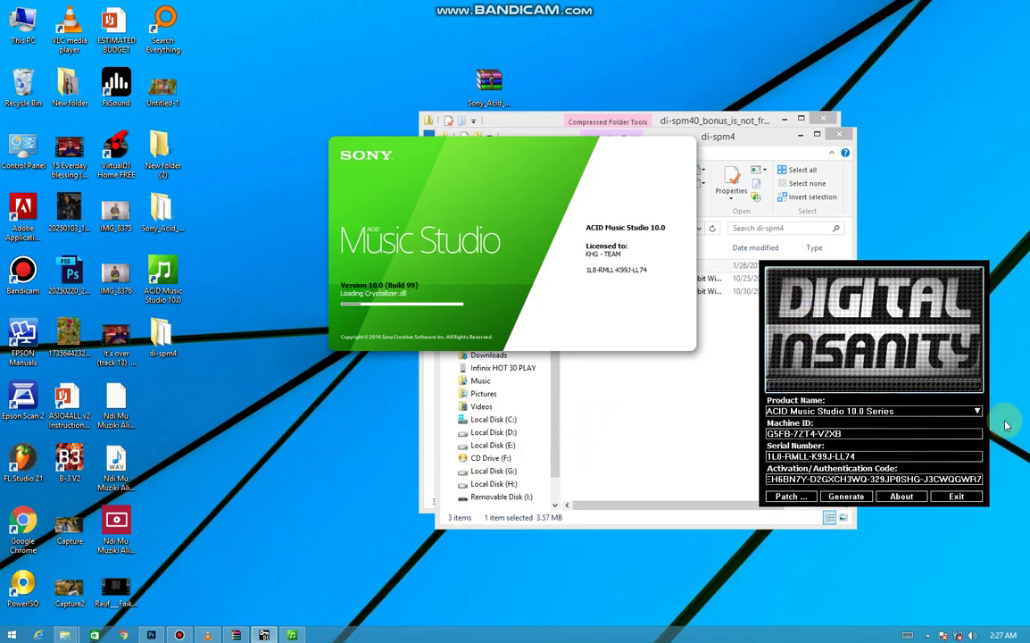
Exit the keygen, close the di-spm4 folder, archive and WinRAR windows, then refresh the desktop twice.
left_click(956, 496)
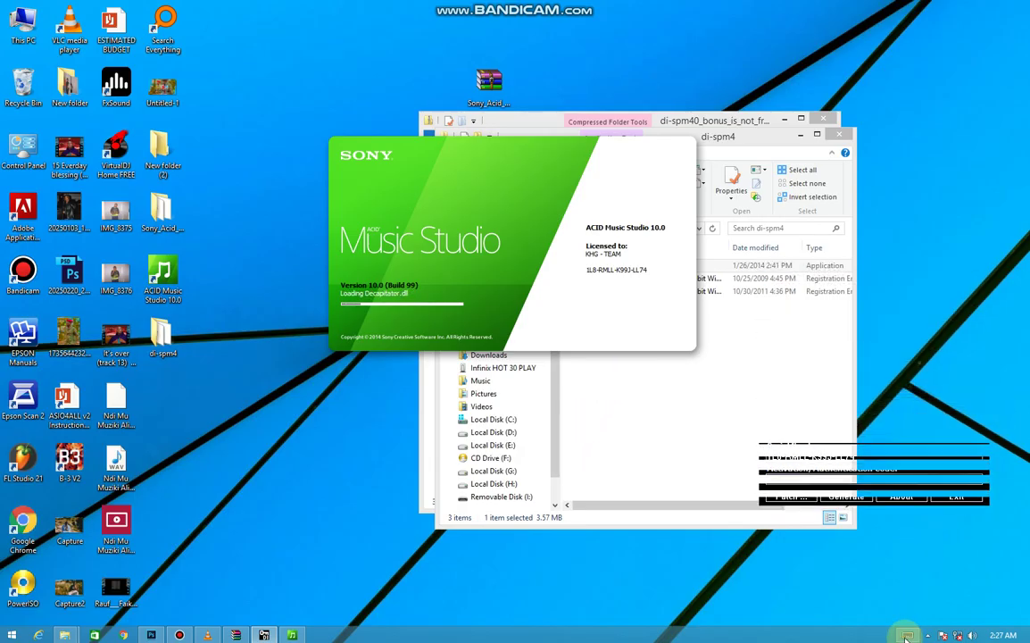
left_click(843, 133)
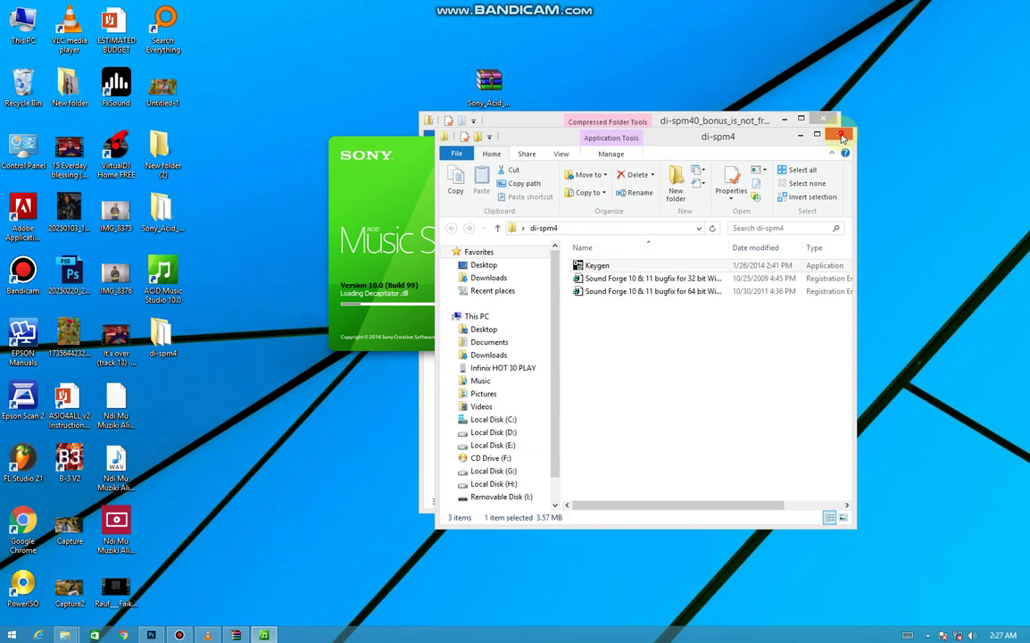
left_click(822, 119)
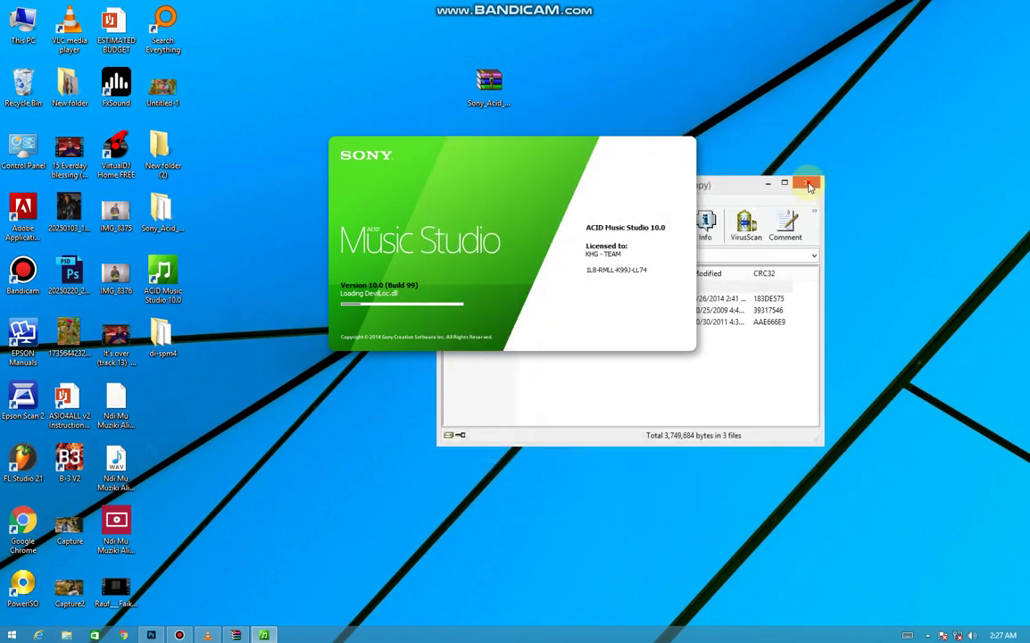
left_click(808, 186)
right_click(802, 179)
left_click(843, 215)
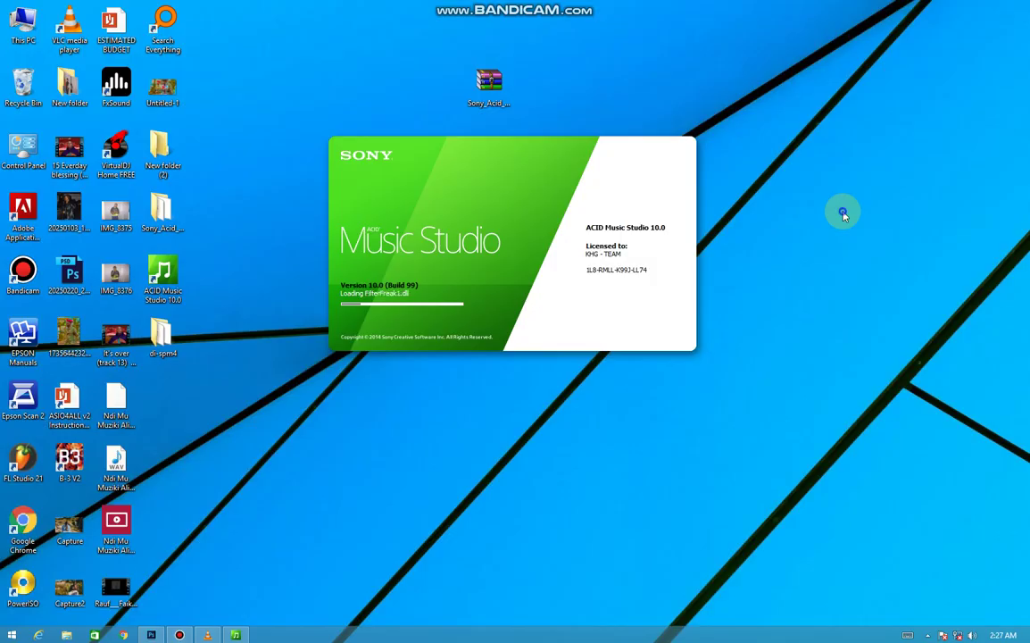
right_click(844, 214)
left_click(870, 246)
Restore the VLC player and position it beside the ACID splash screen.
left_click(219, 632)
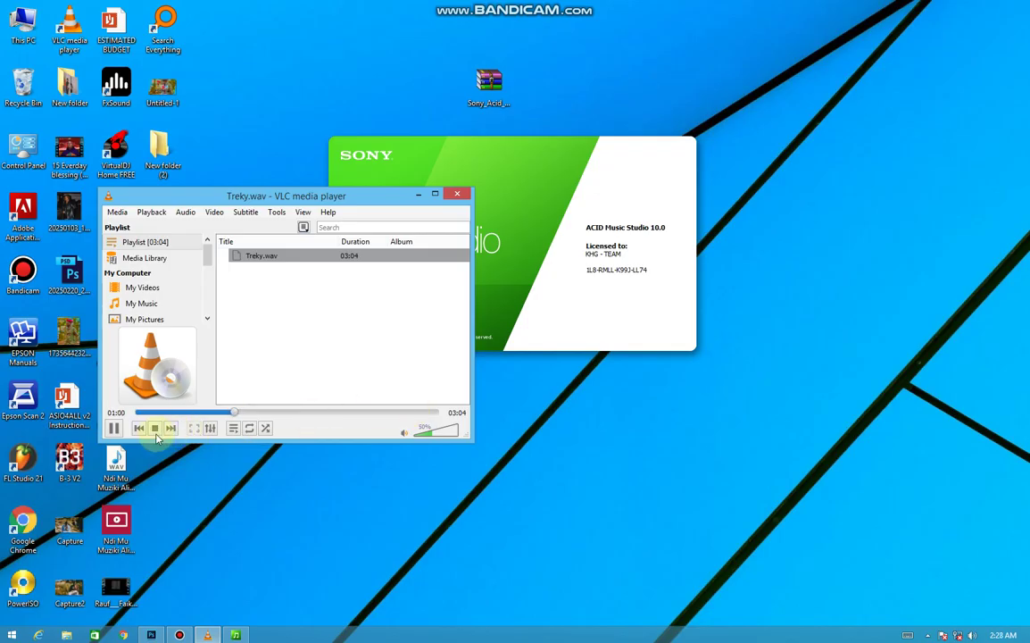
left_click_drag(372, 212, 777, 451)
left_click_drag(670, 451, 692, 288)
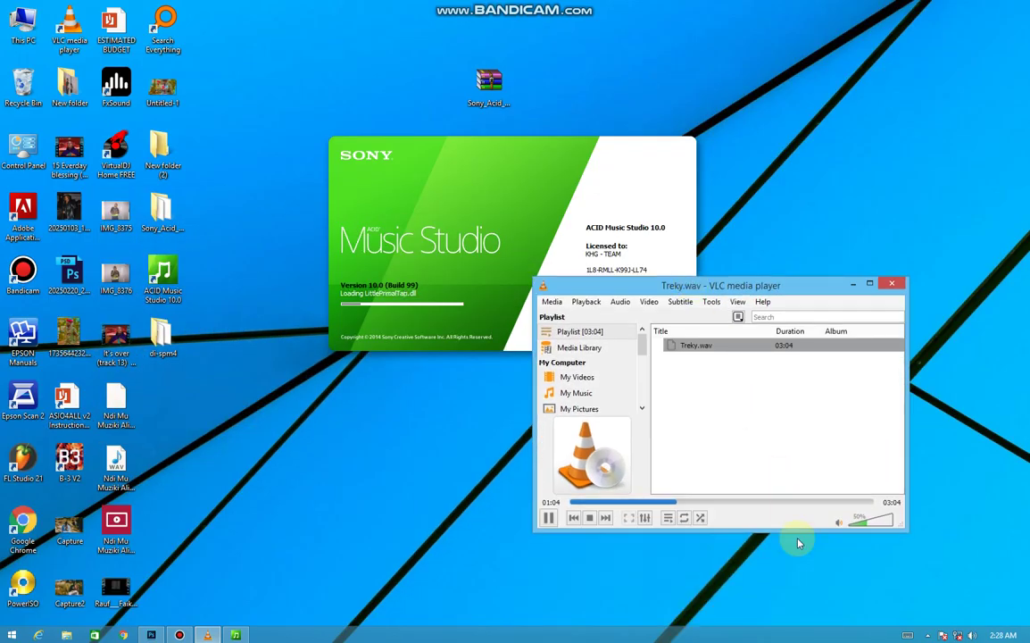
Open FxSound from the hidden-icons tray and turn its sound processing off.
left_click(927, 634)
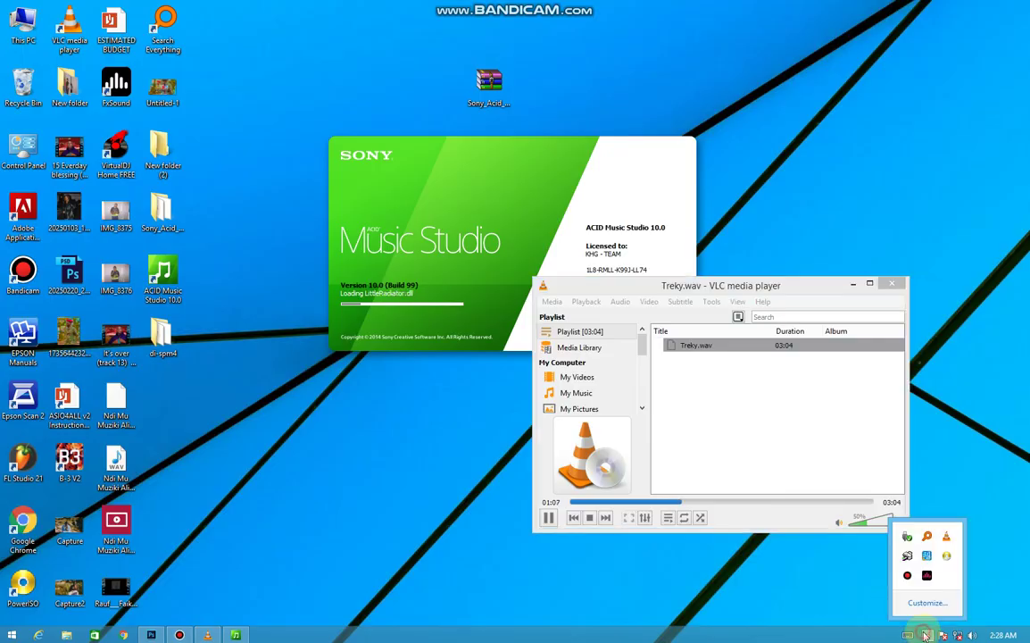
left_click(926, 576)
left_click(682, 157)
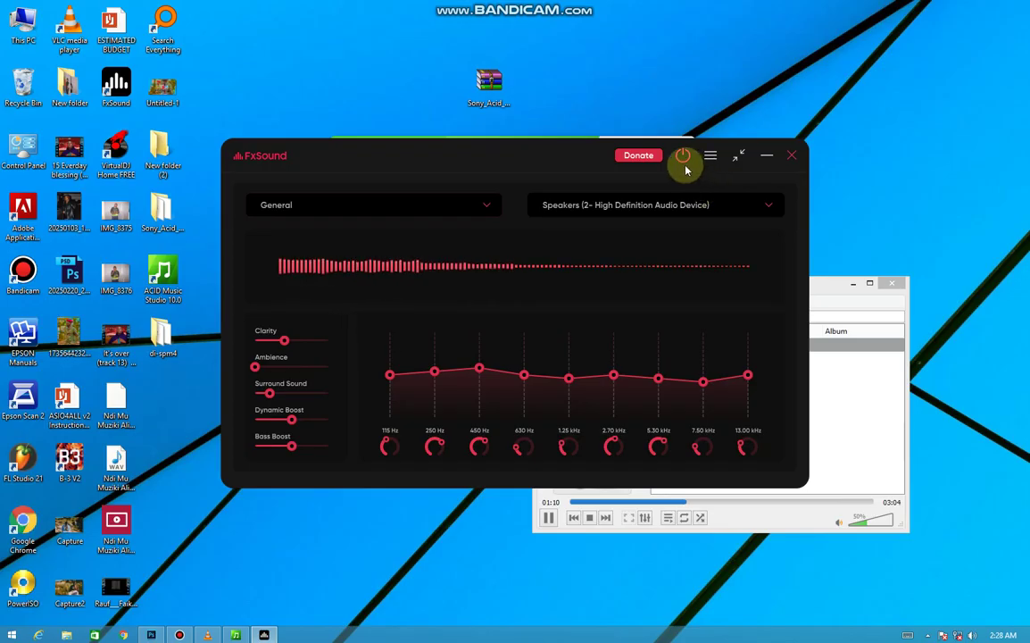